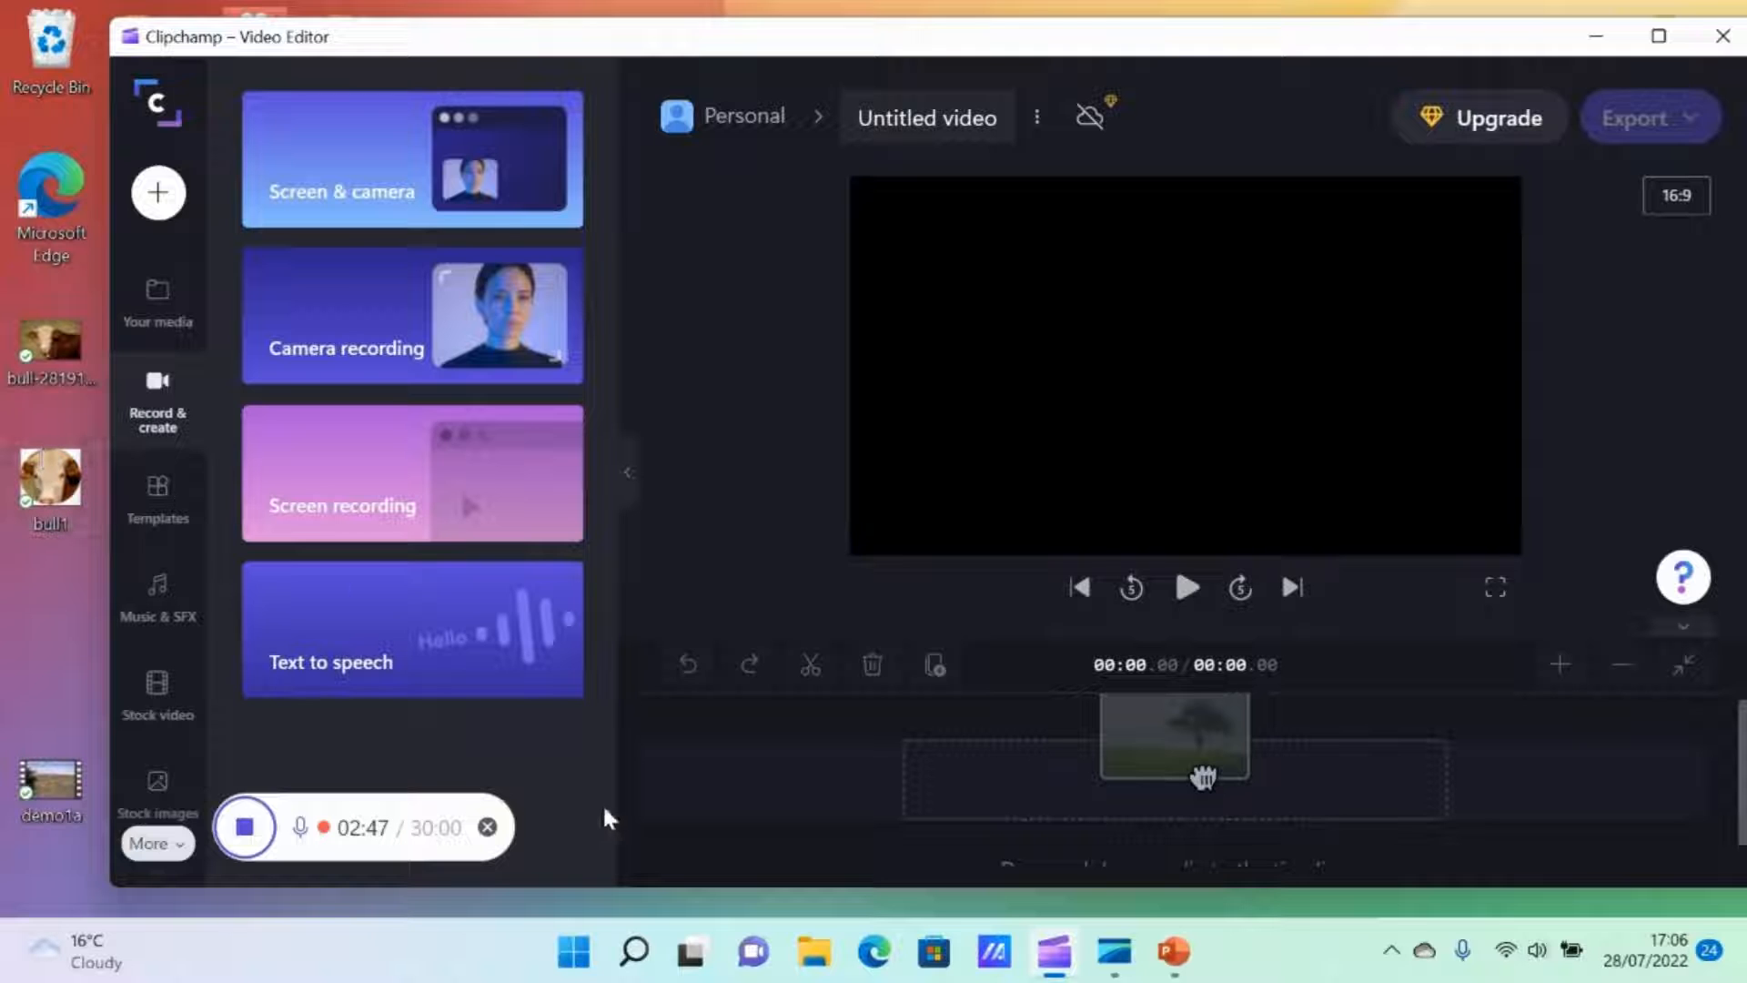
Switch to PowerPoint and create a new blank presentation whose slide uses the Blank layout.
click(1174, 959)
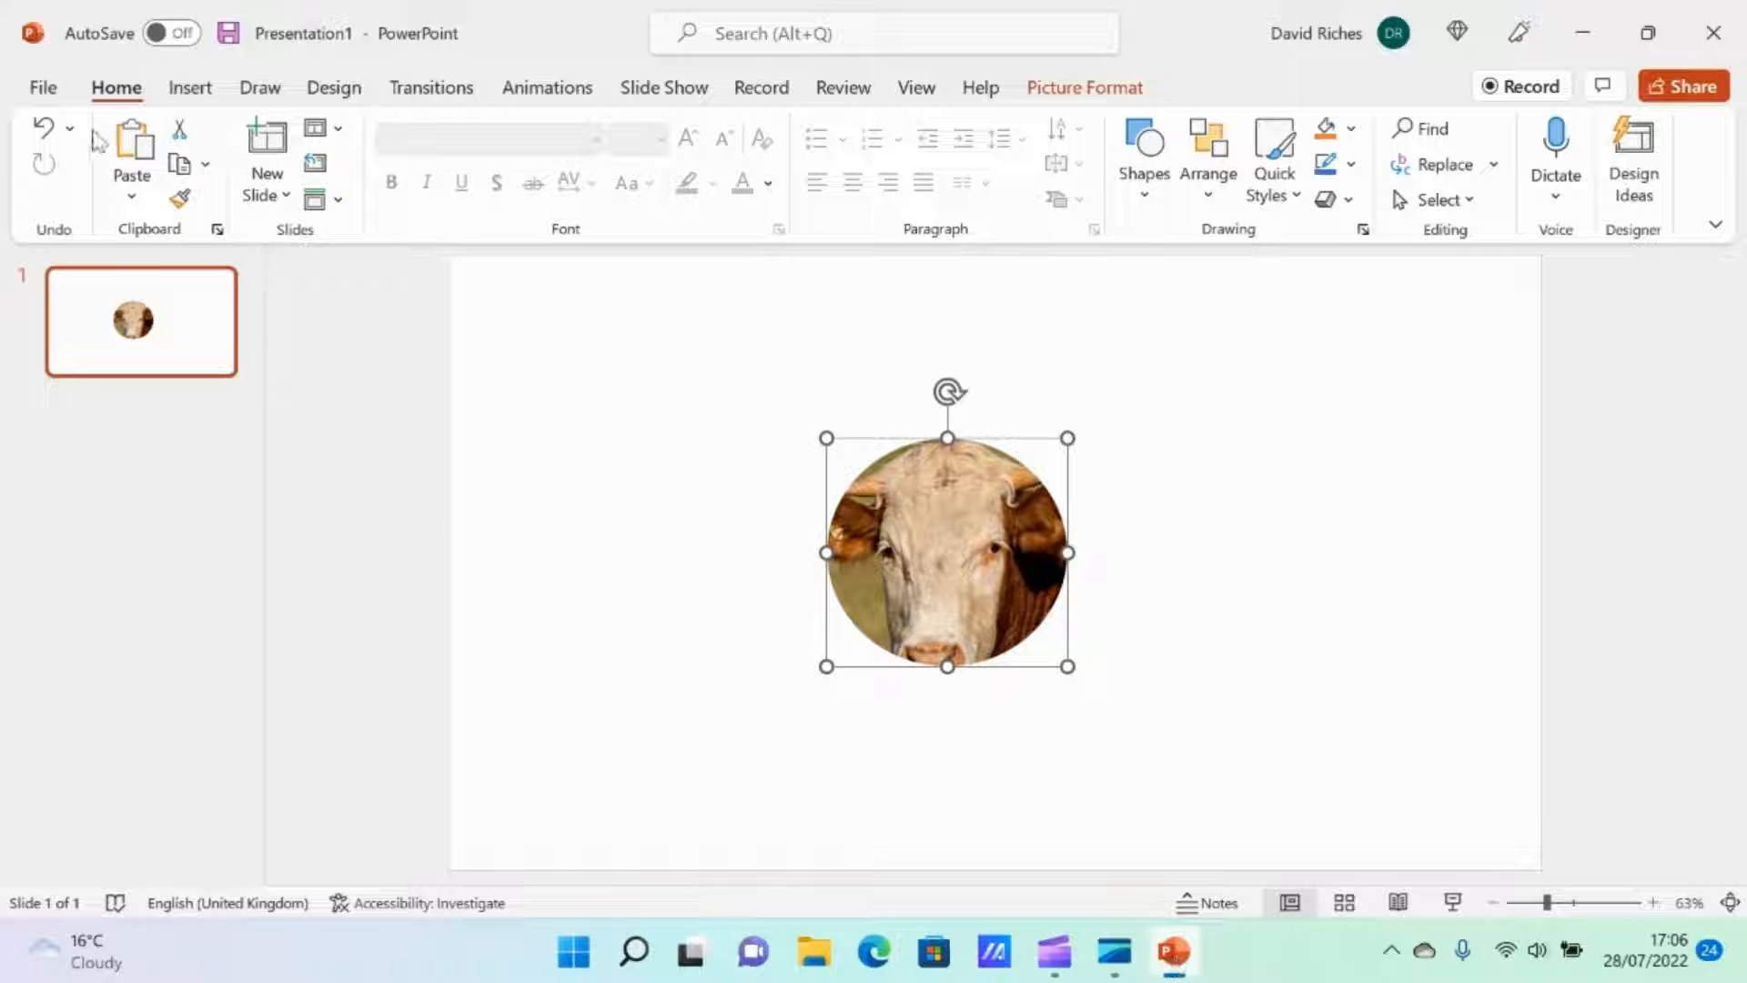
click(43, 91)
click(75, 220)
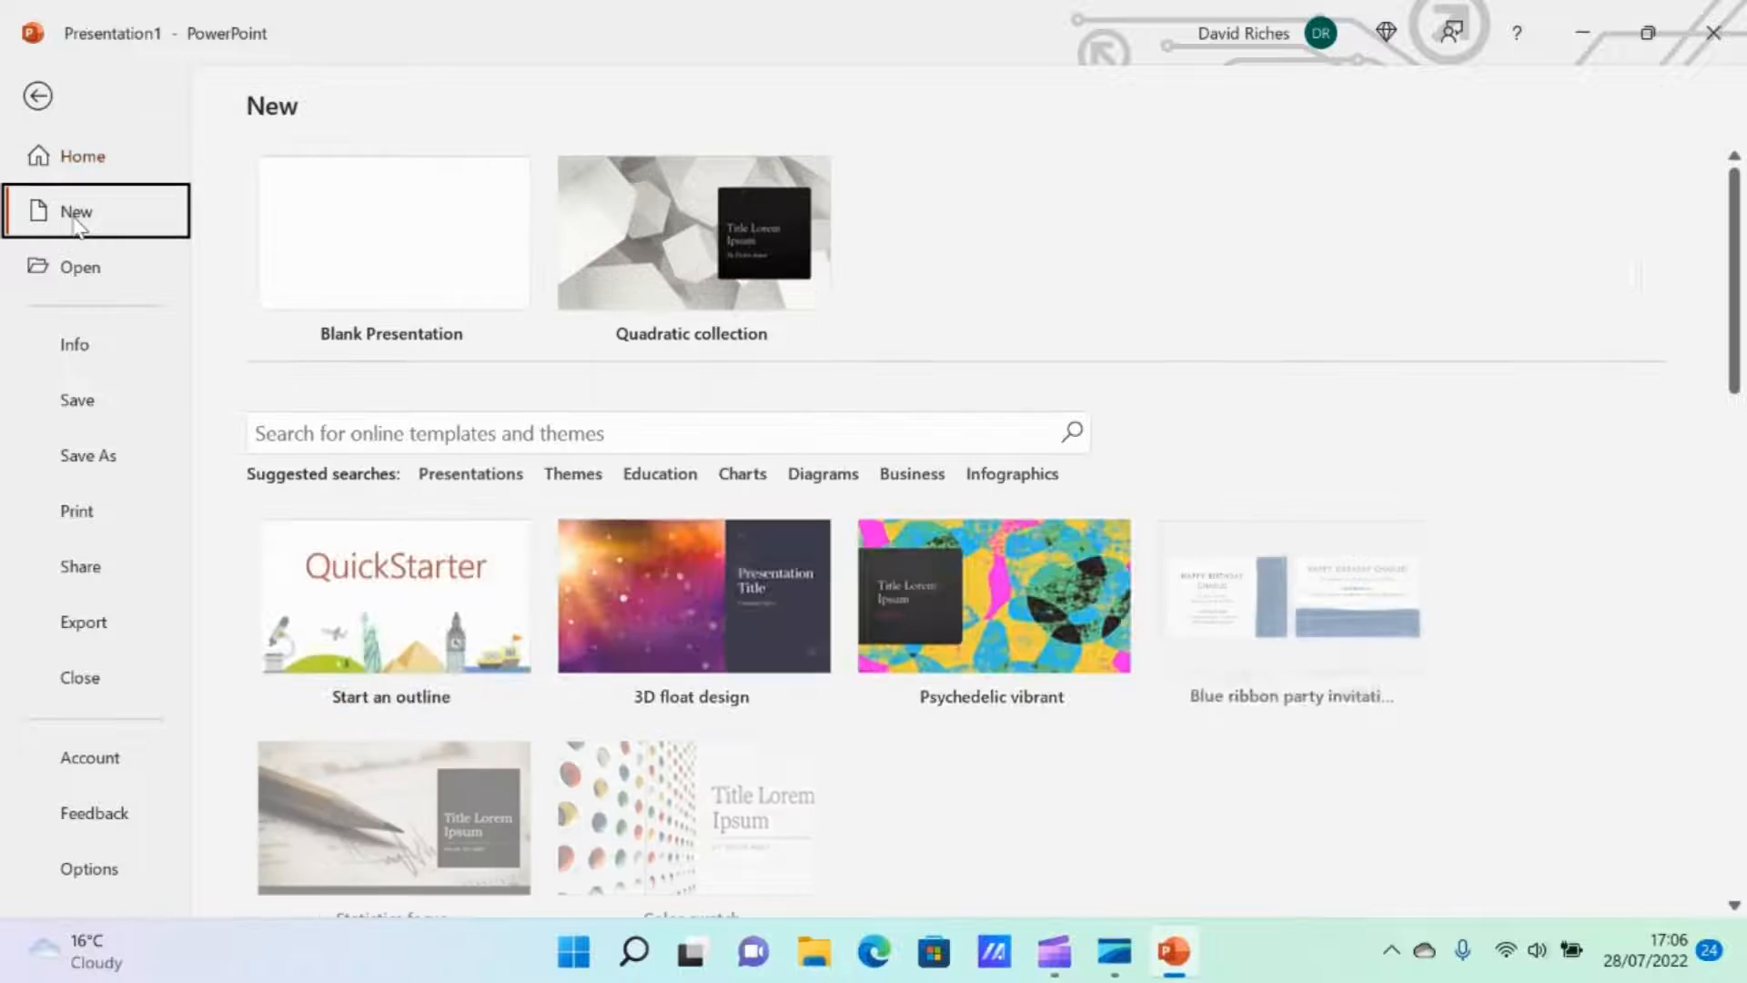
click(306, 211)
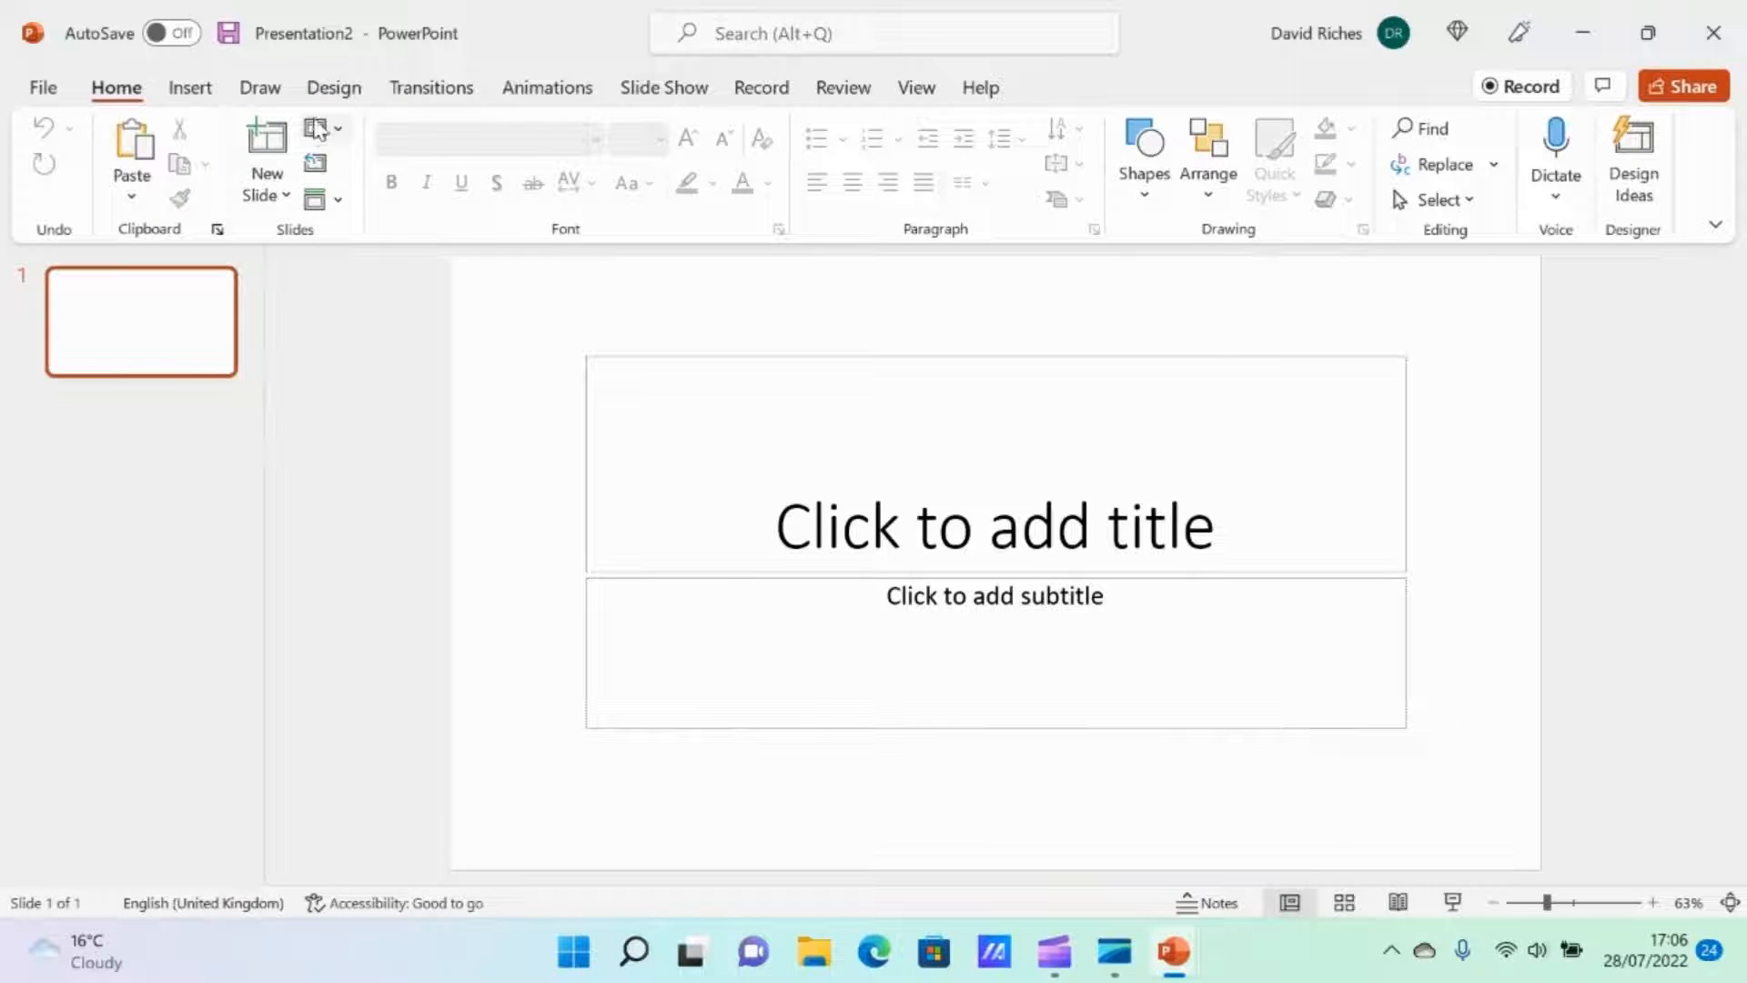
click(314, 130)
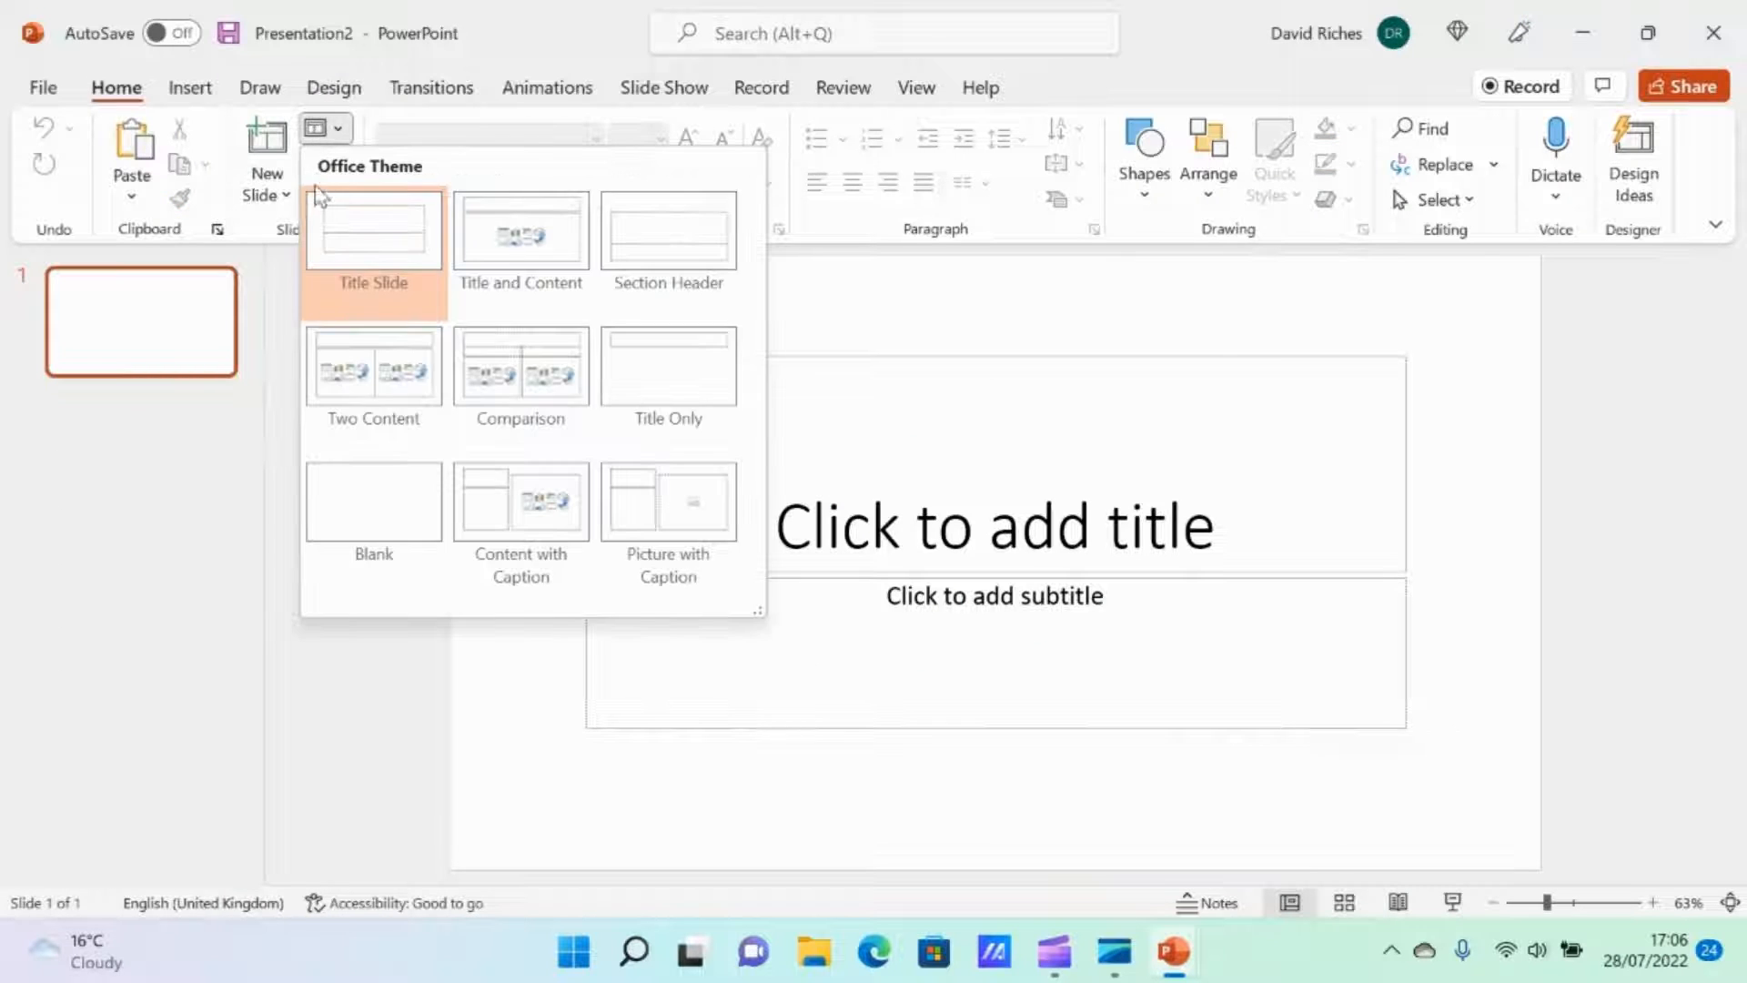
click(326, 508)
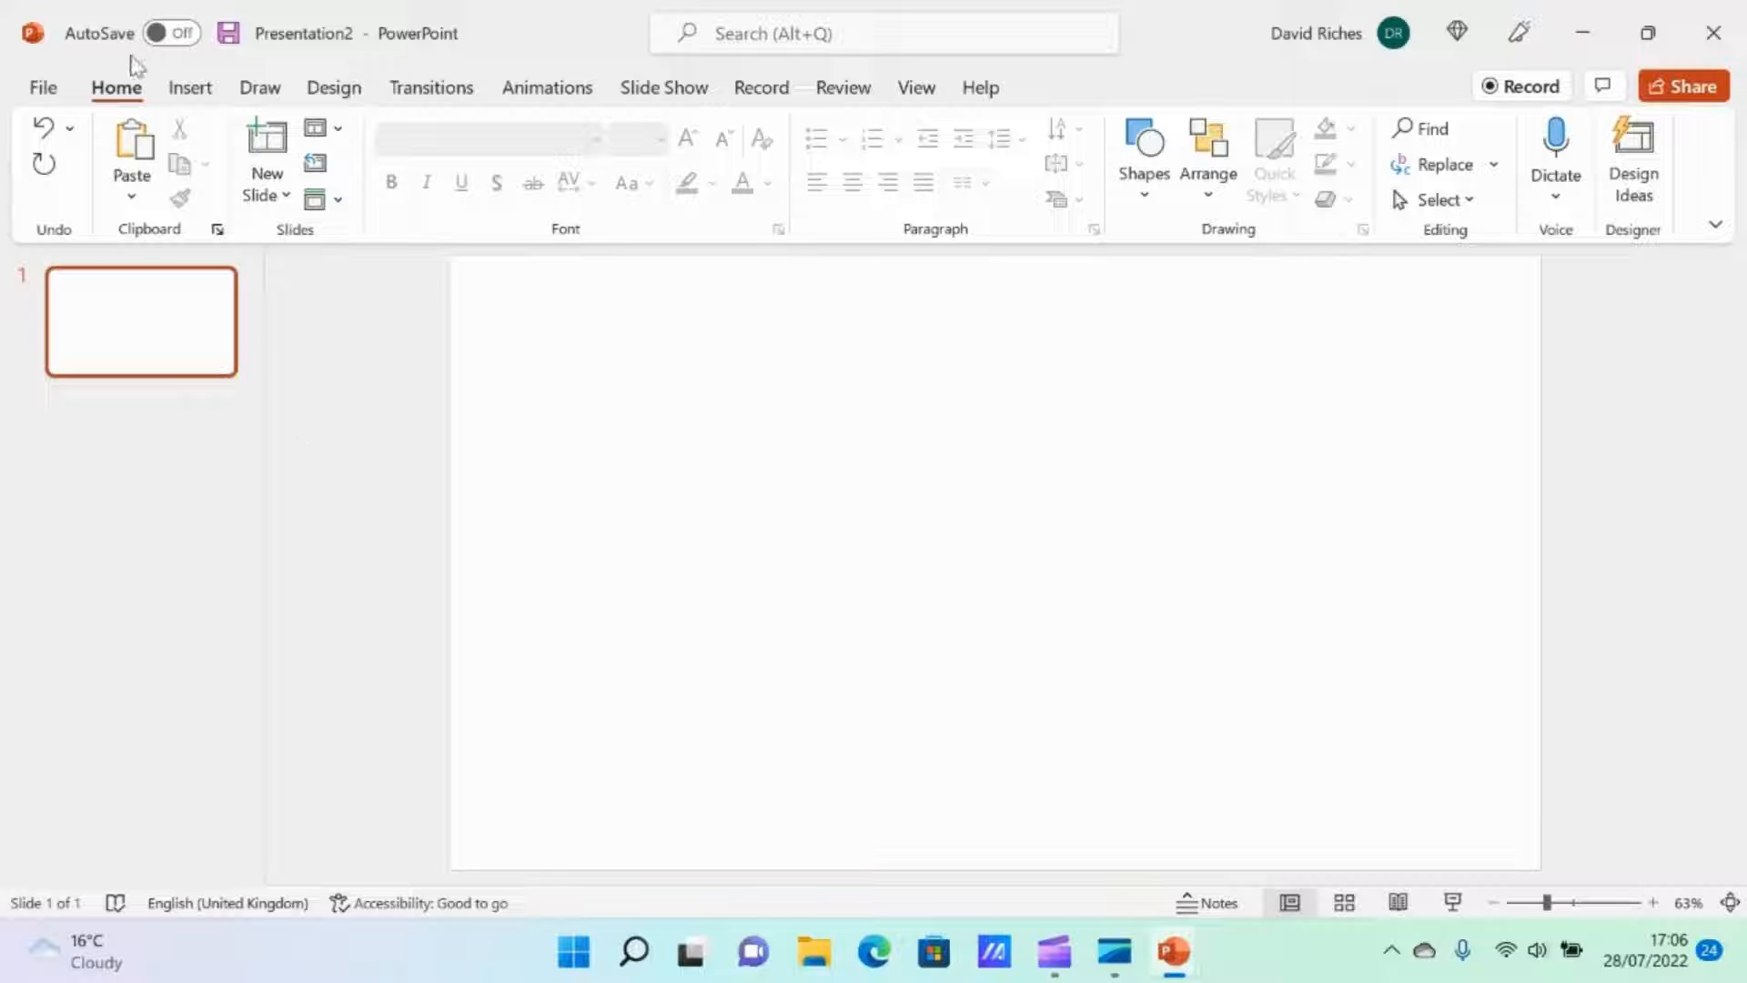
Insert the bull1 picture from the Desktop folder of this device onto the blank slide.
click(191, 90)
click(214, 155)
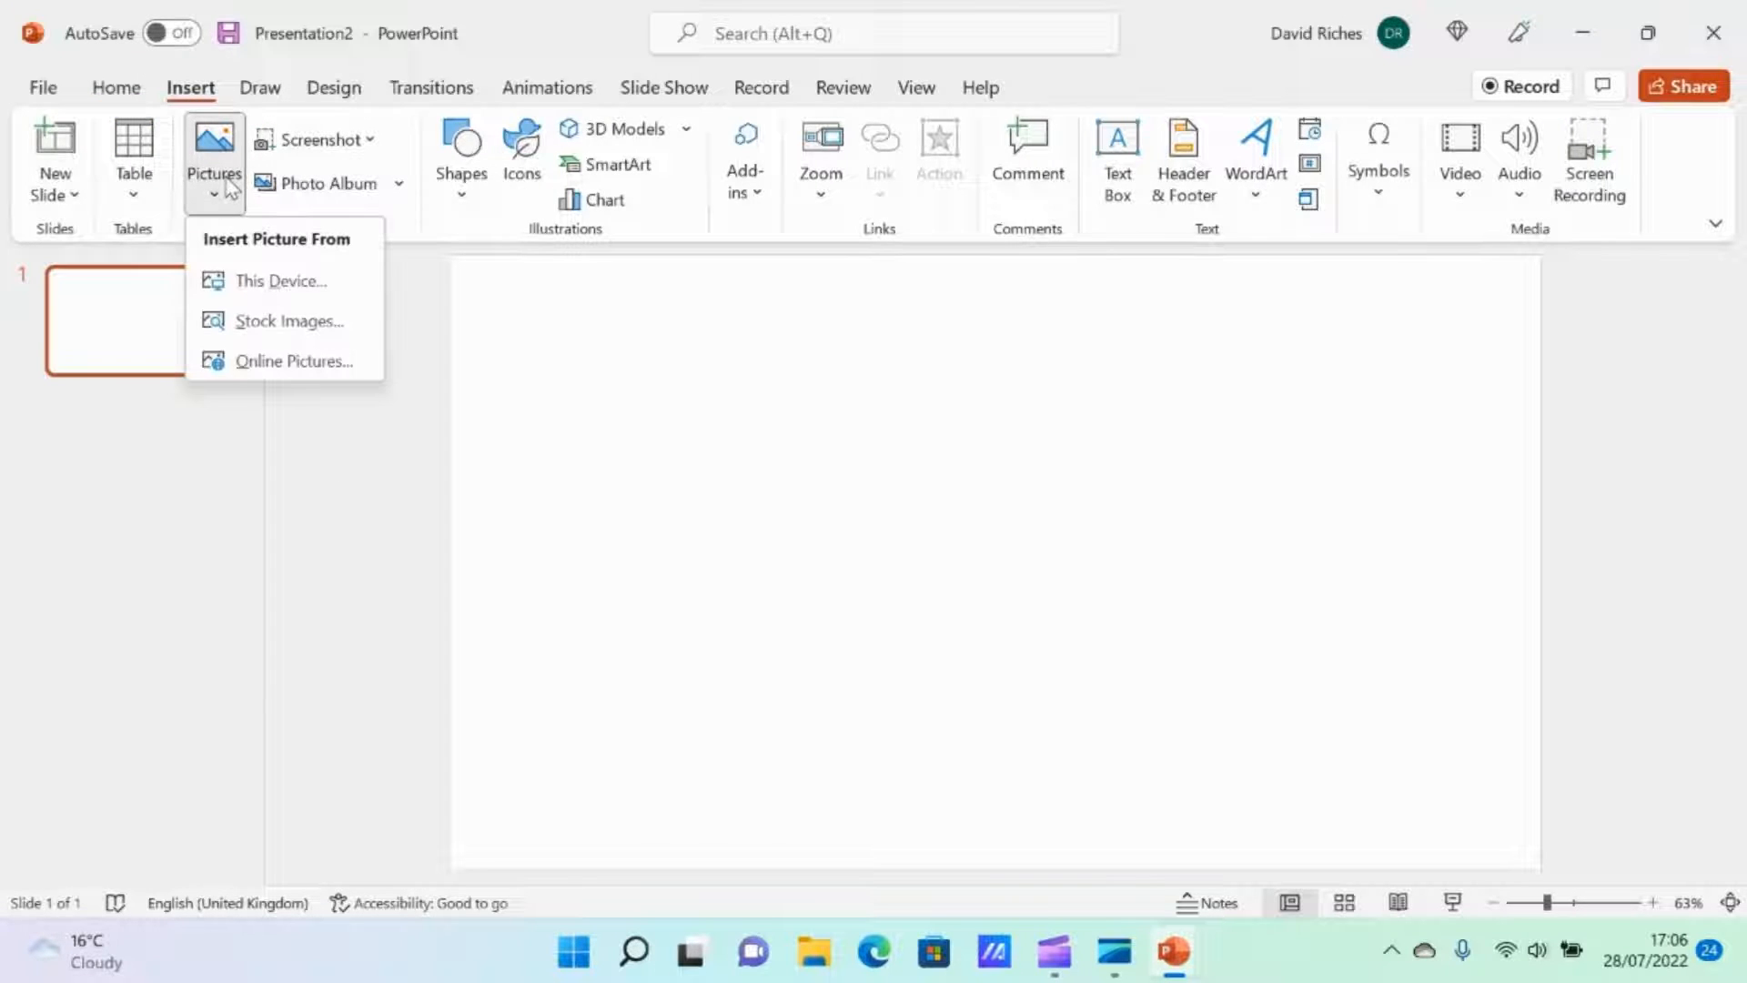
click(262, 282)
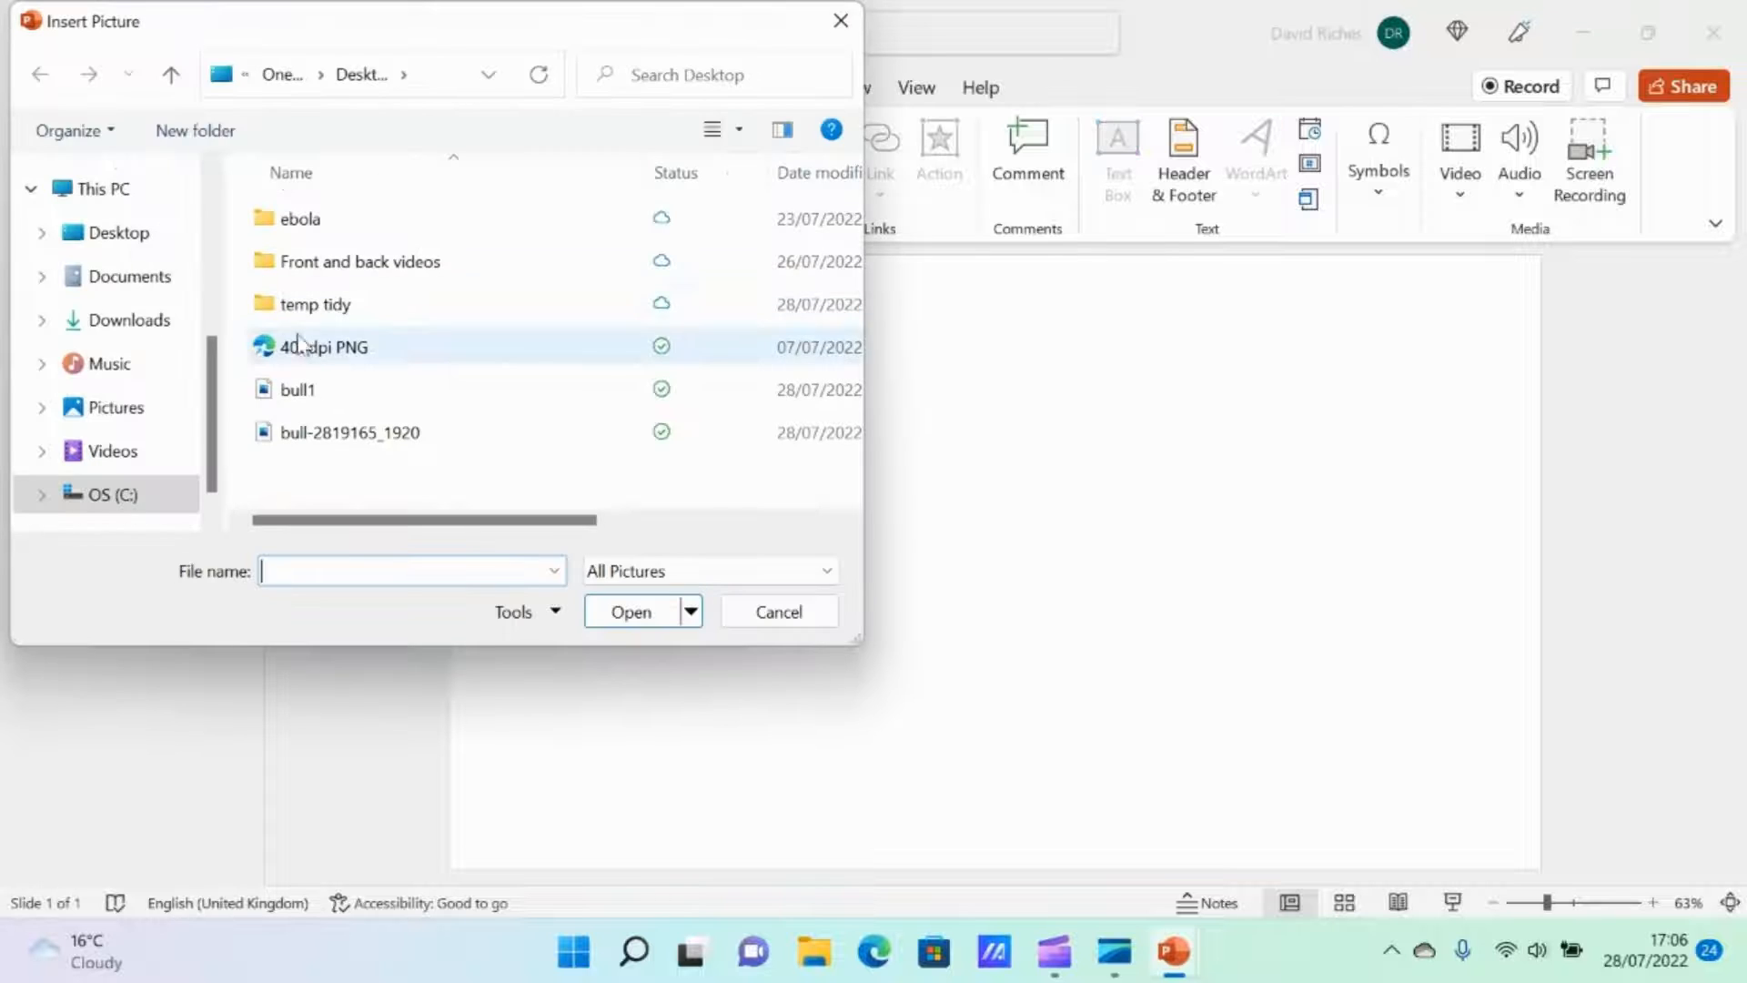
click(308, 390)
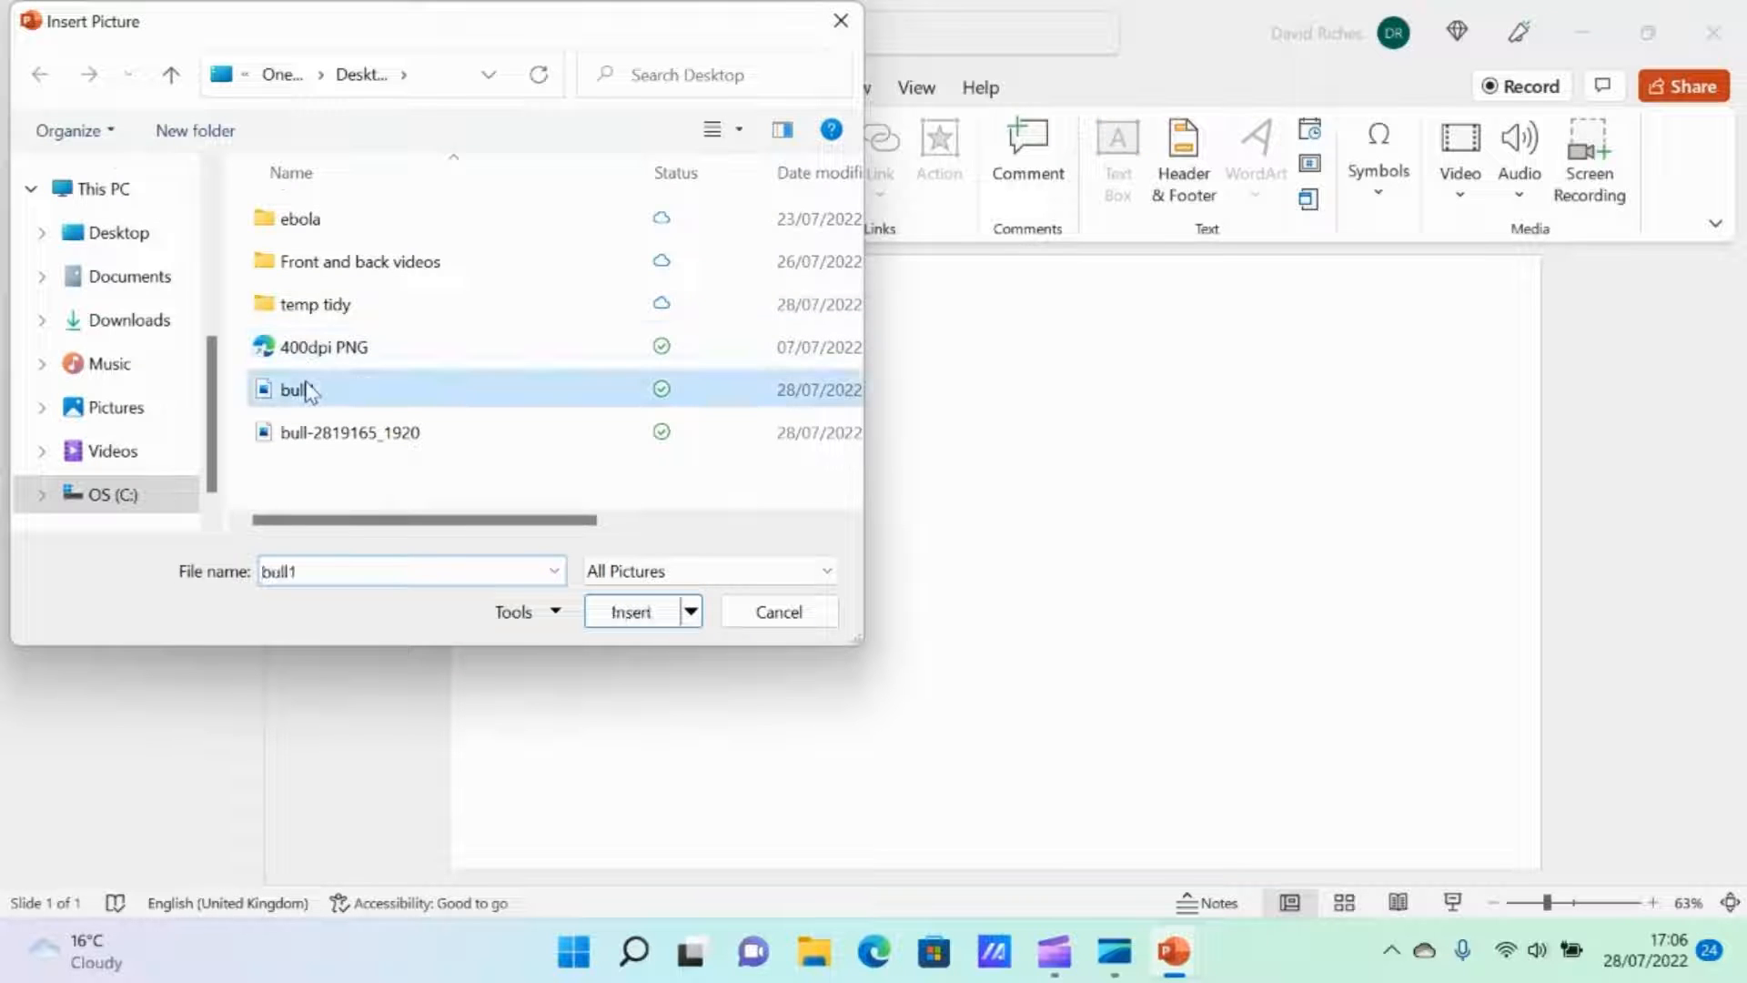
click(628, 610)
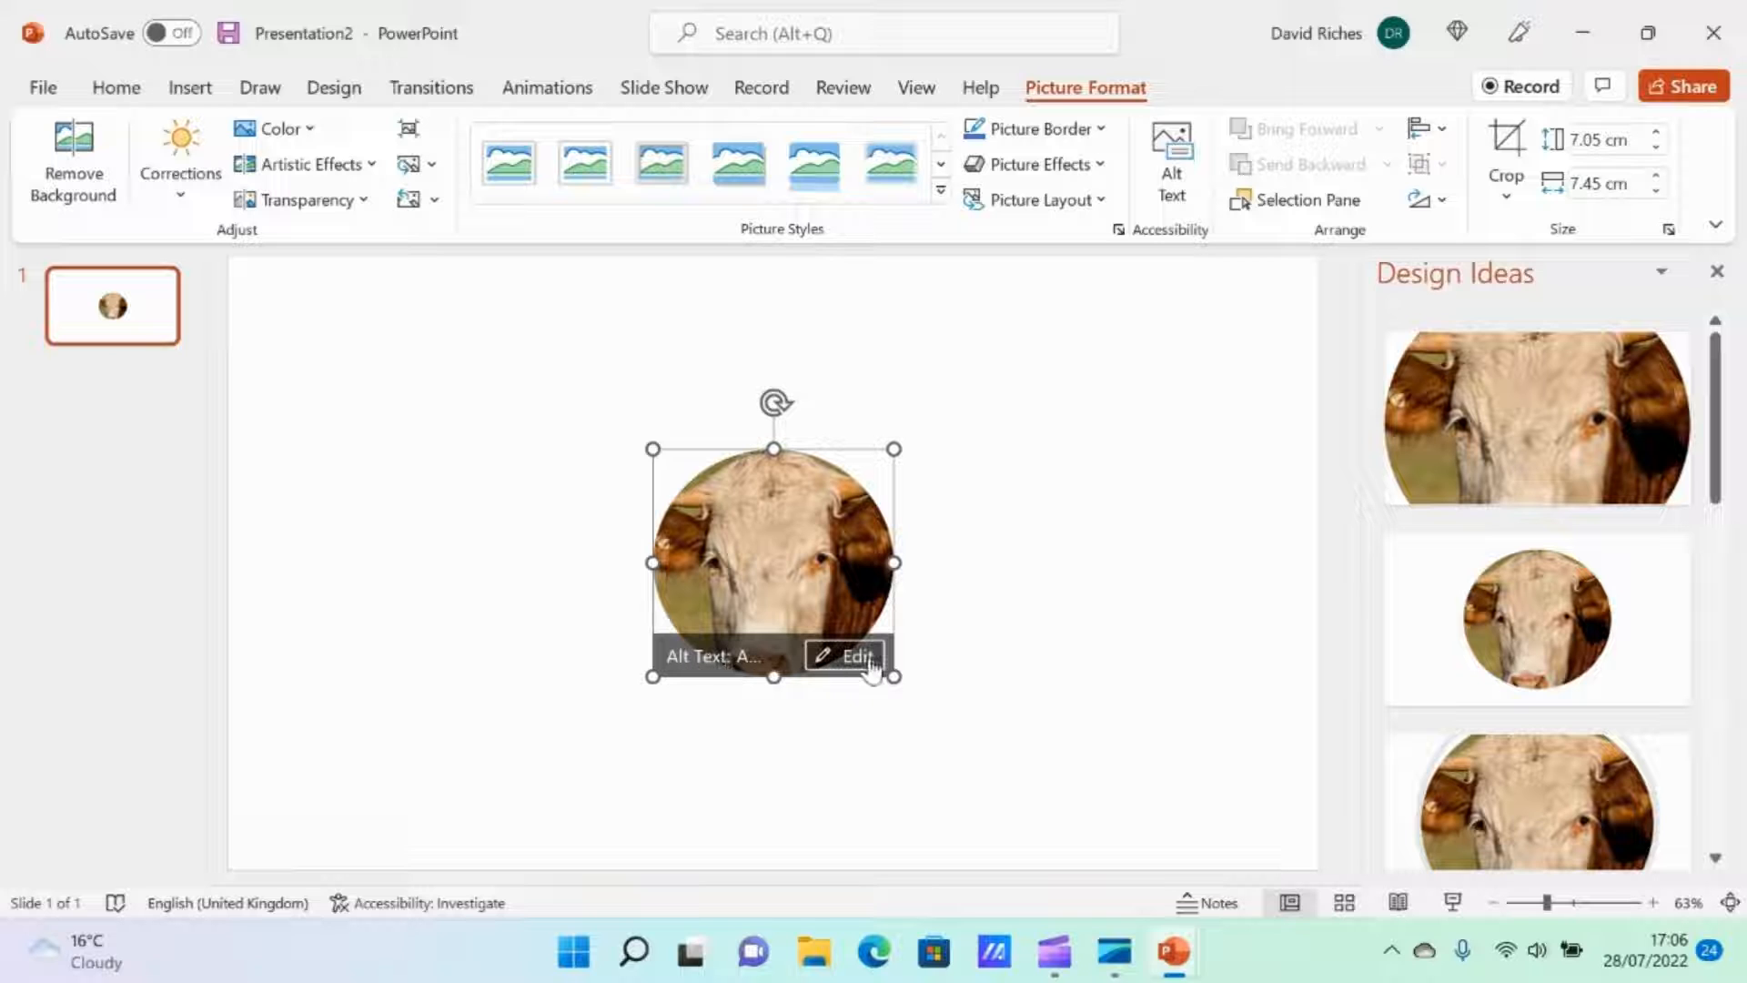
click(957, 702)
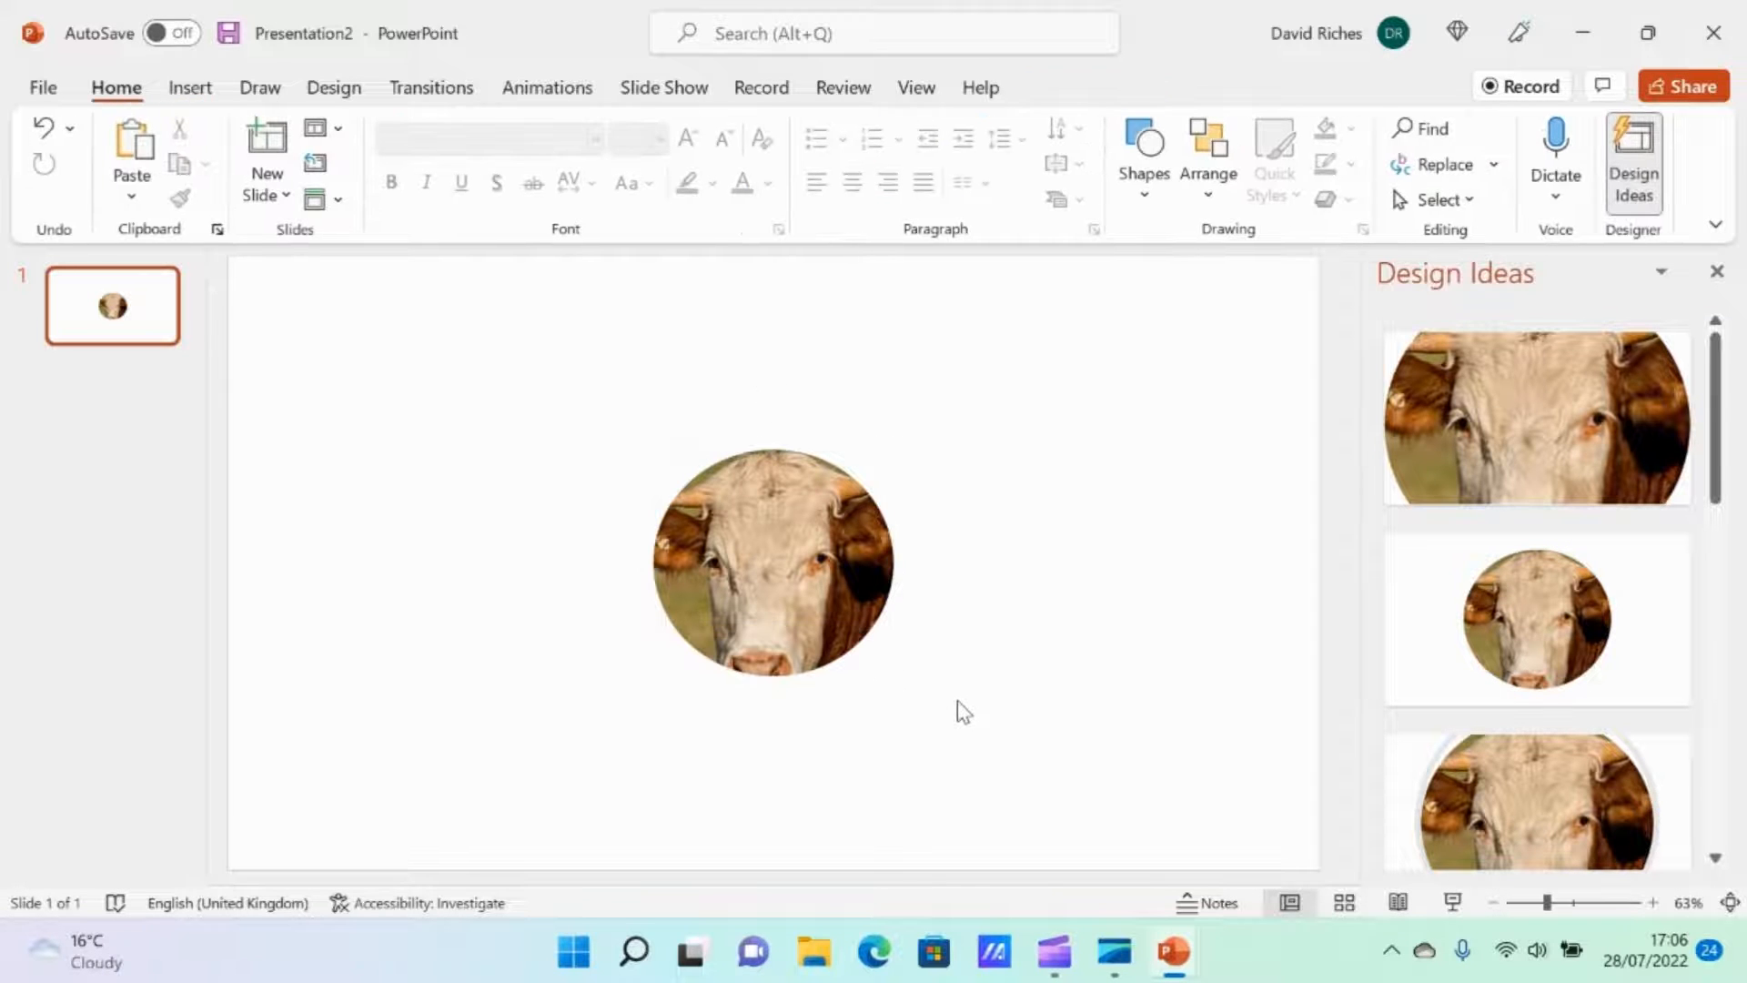
Make the white corners around the circular bull picture transparent with Set Transparent Color.
click(771, 542)
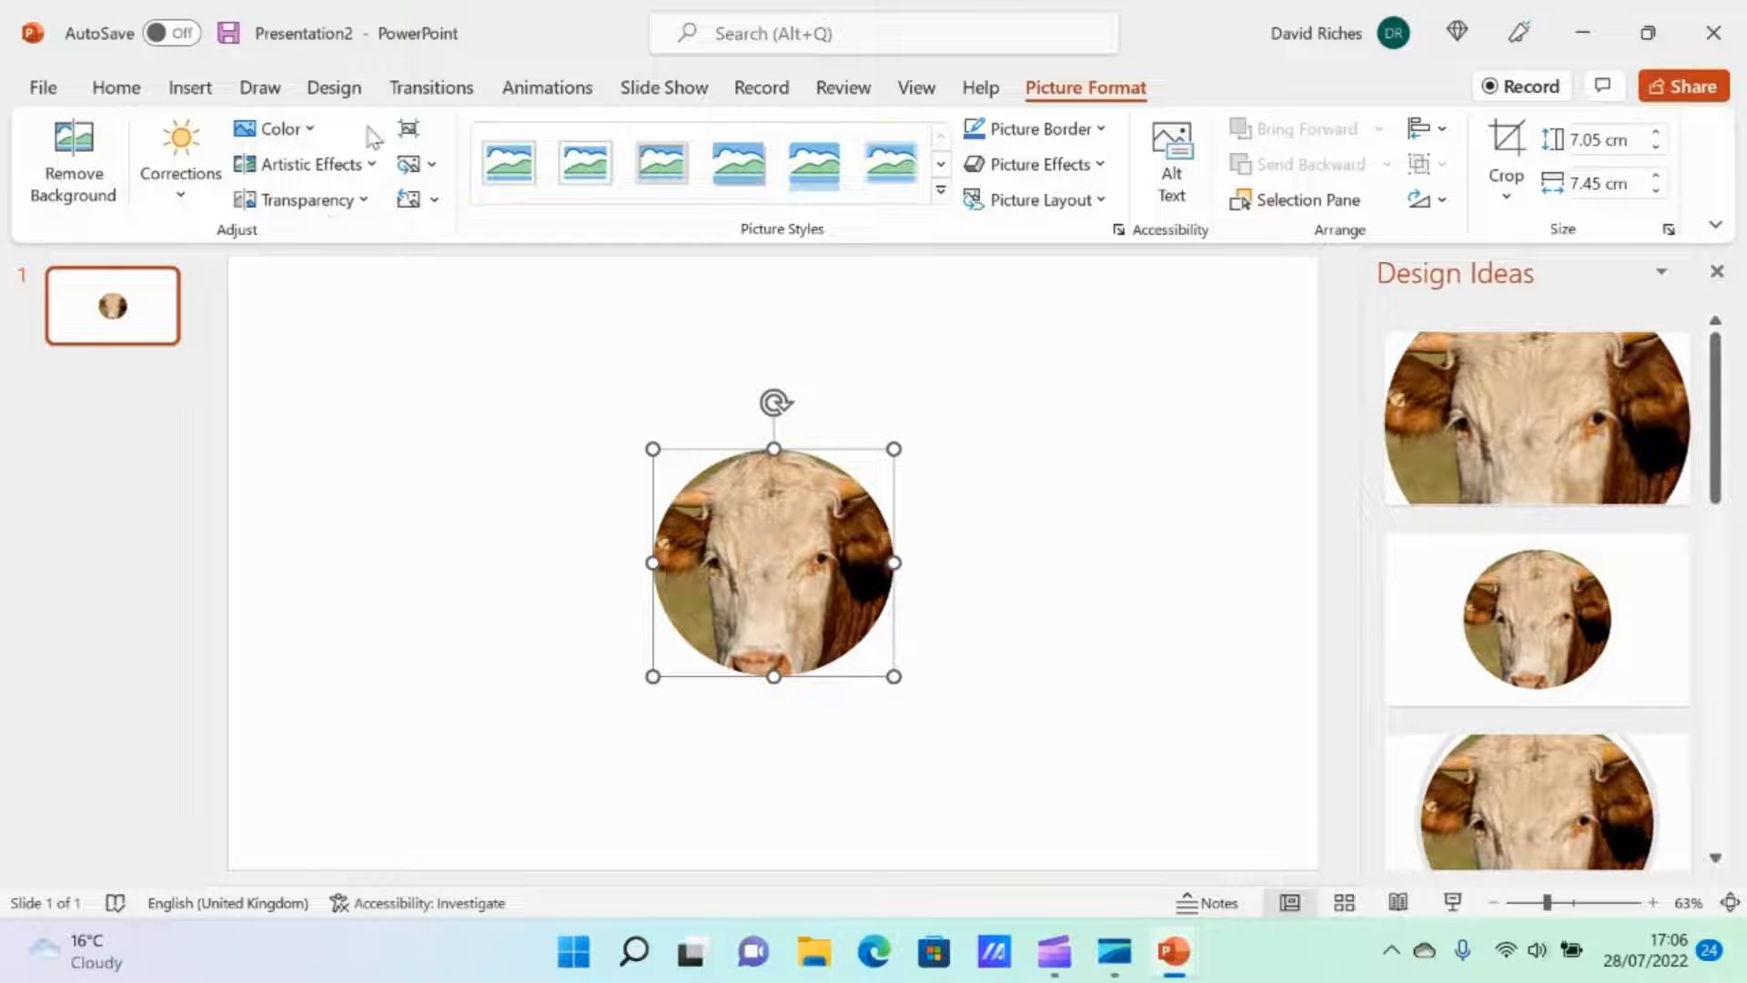
click(460, 414)
click(744, 556)
click(303, 133)
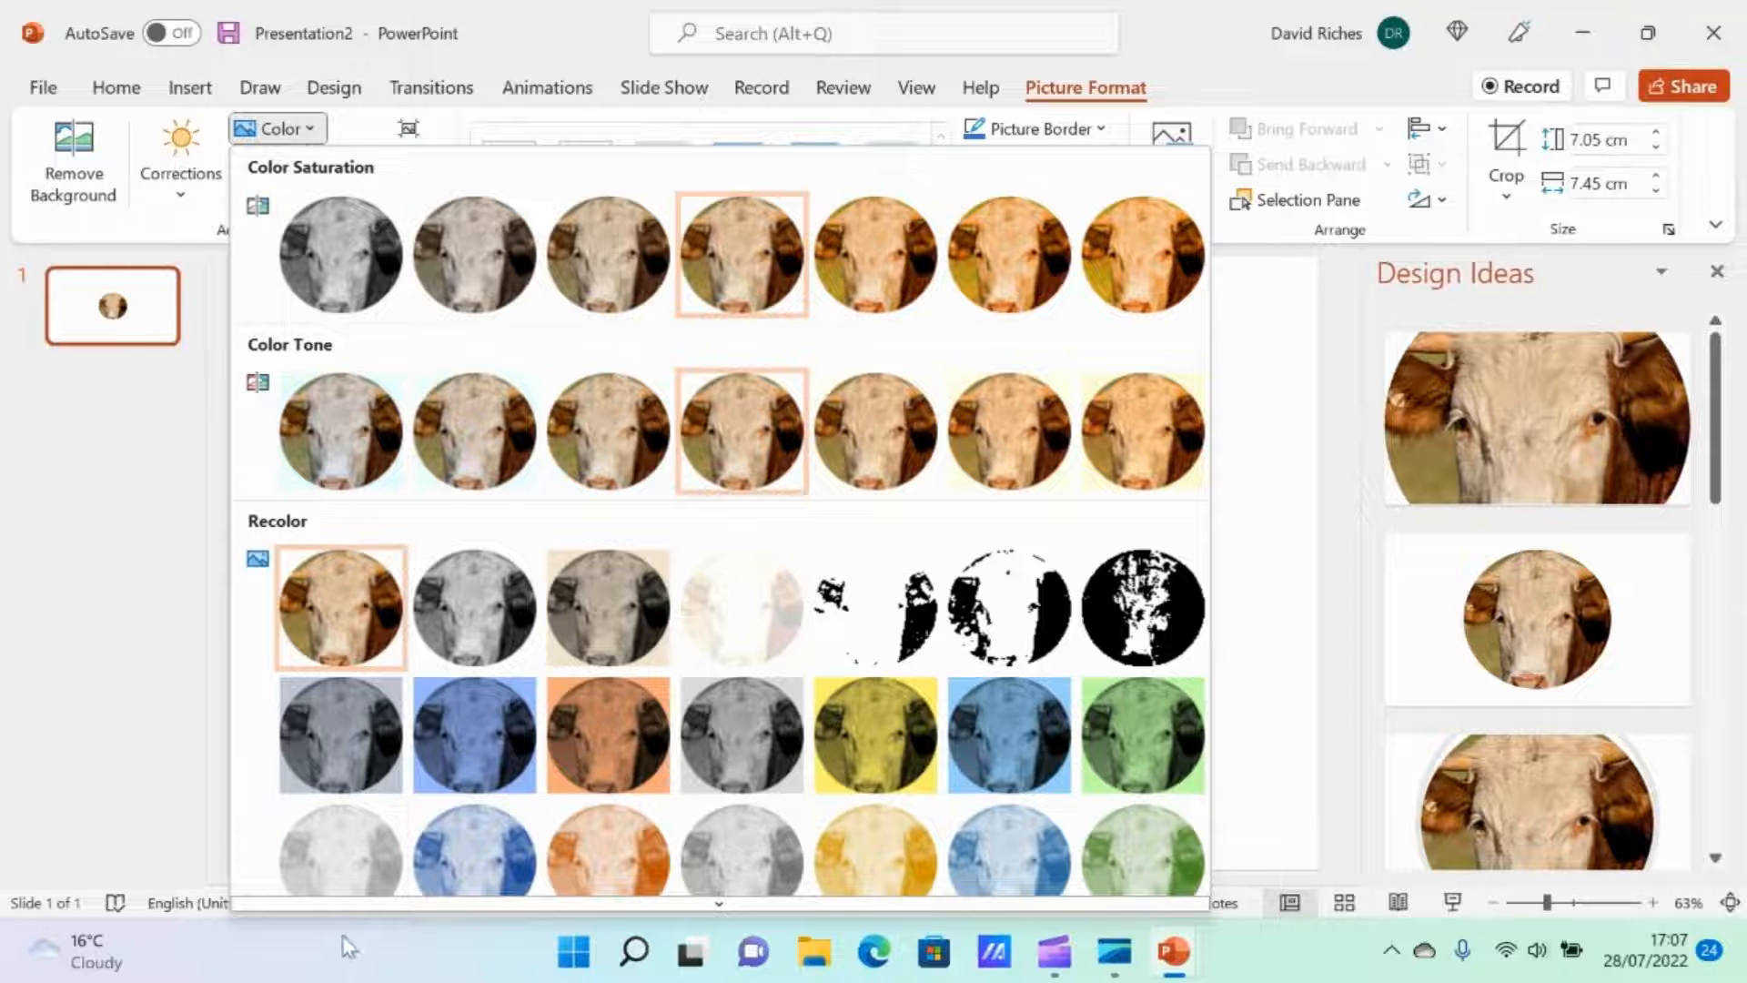
scroll(346, 887, down, 2)
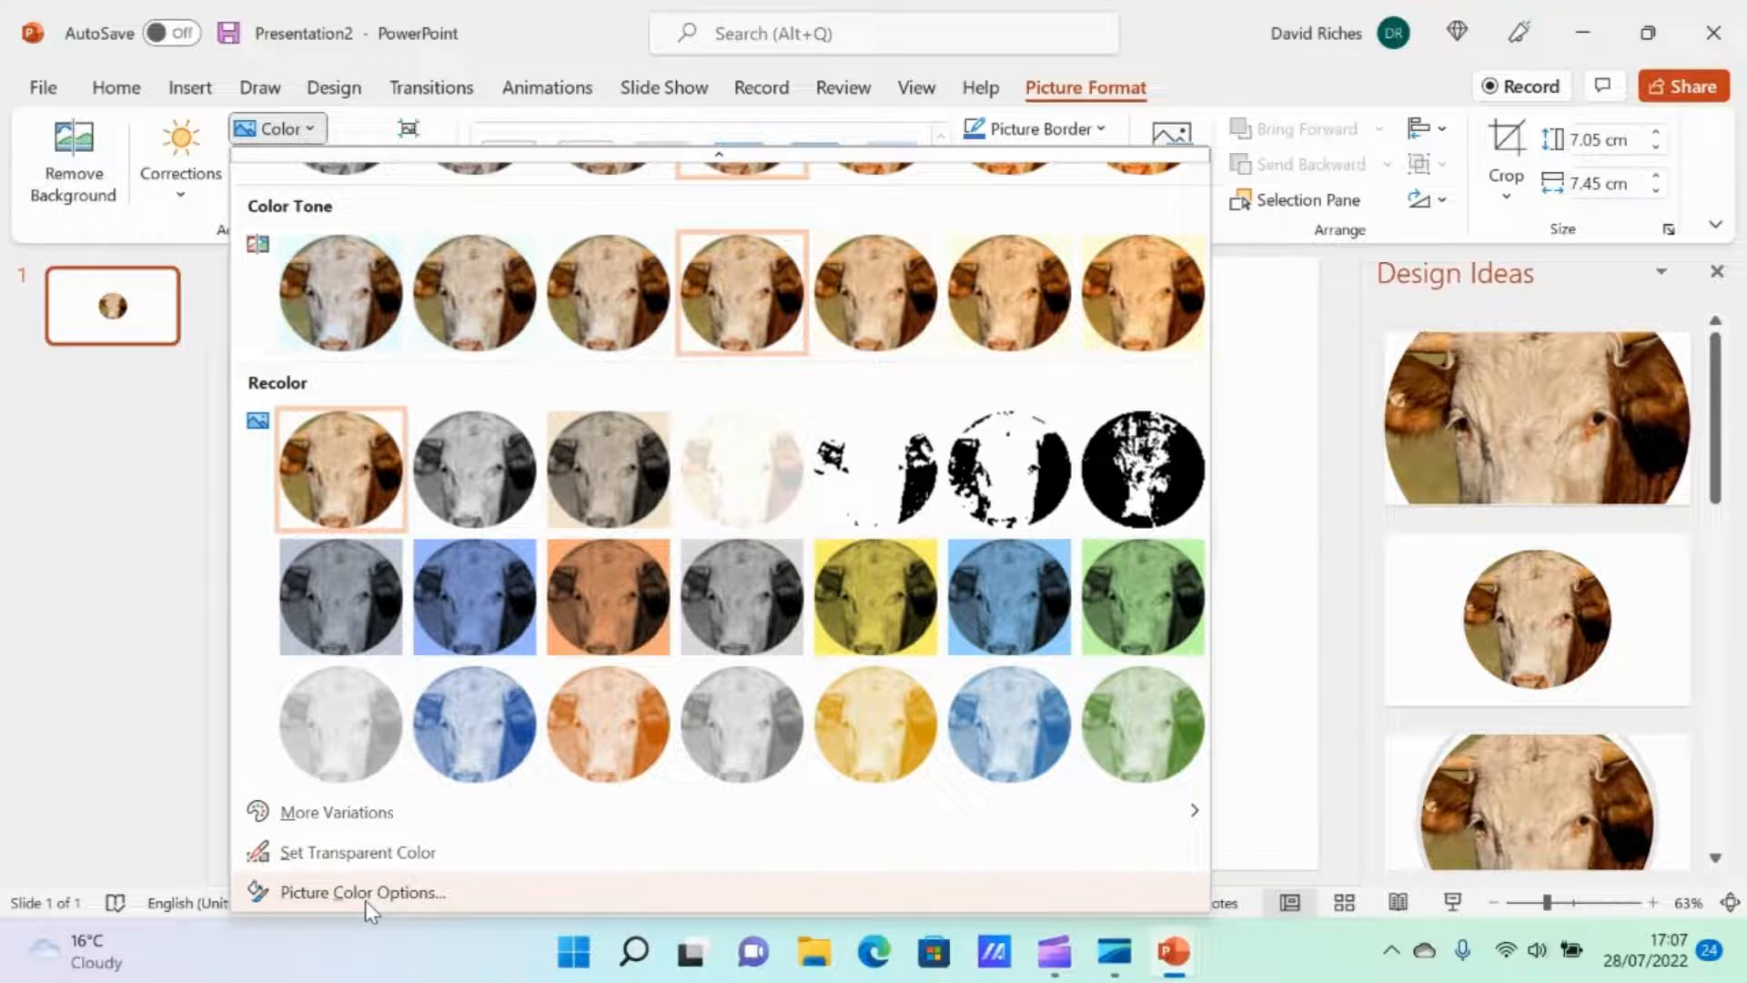
click(368, 851)
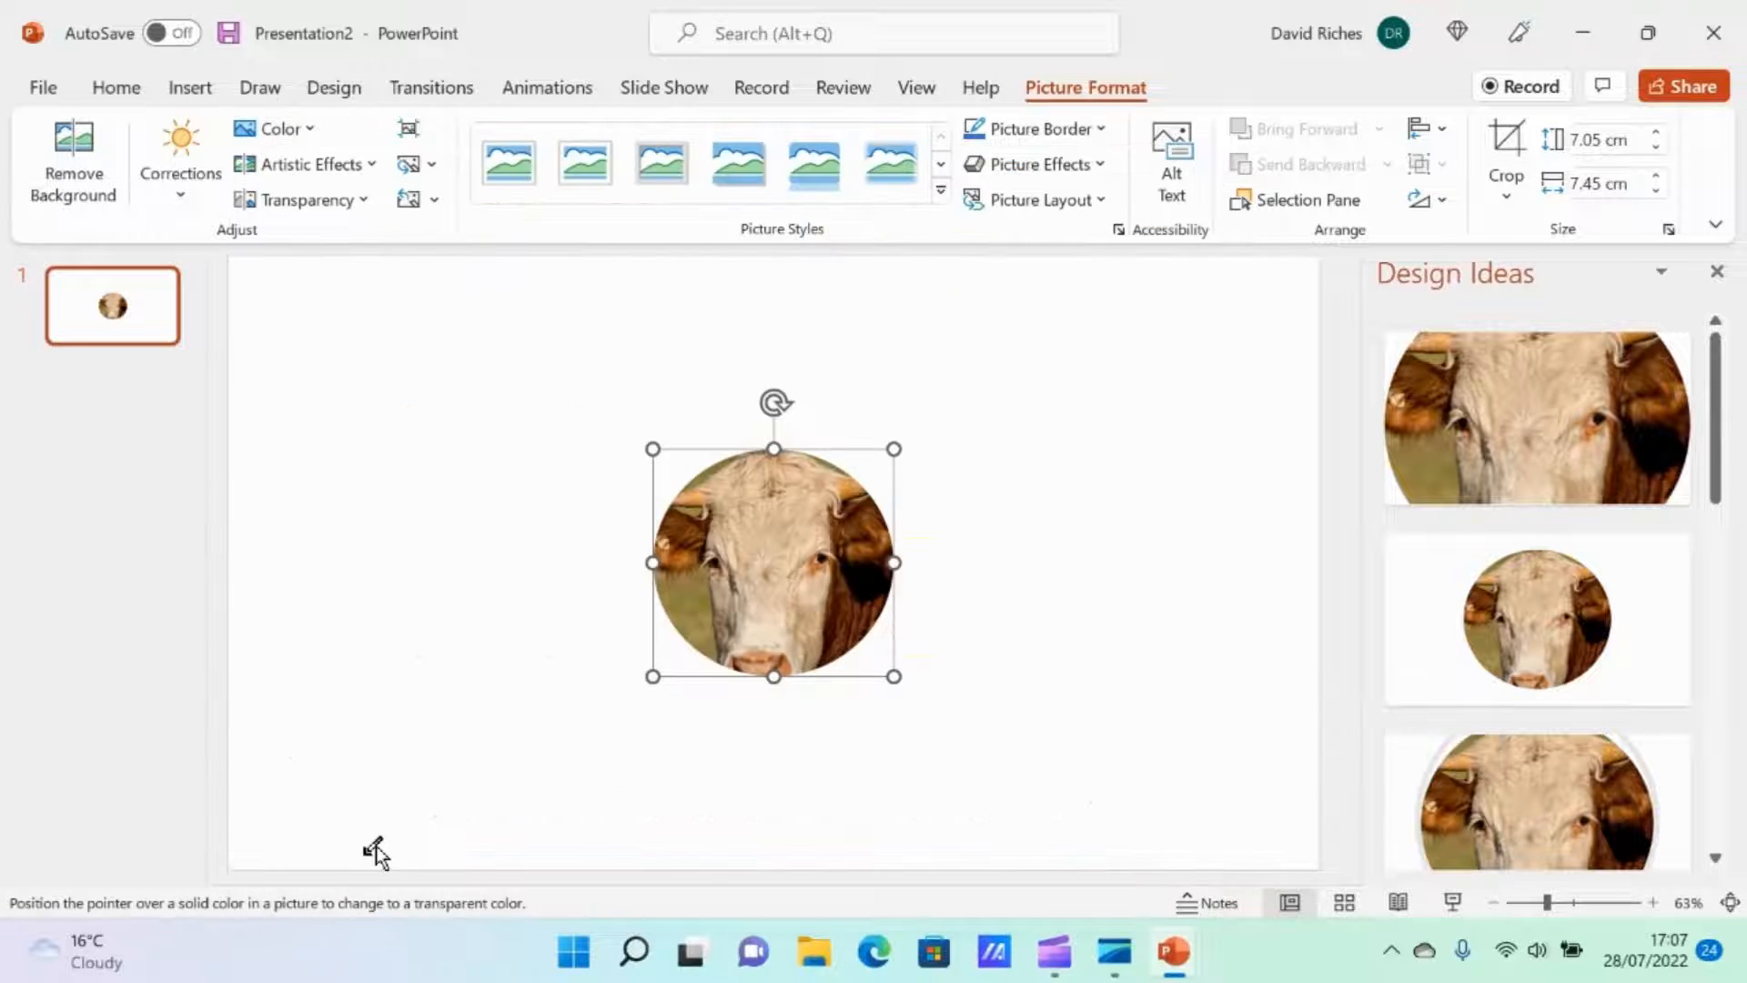
click(673, 647)
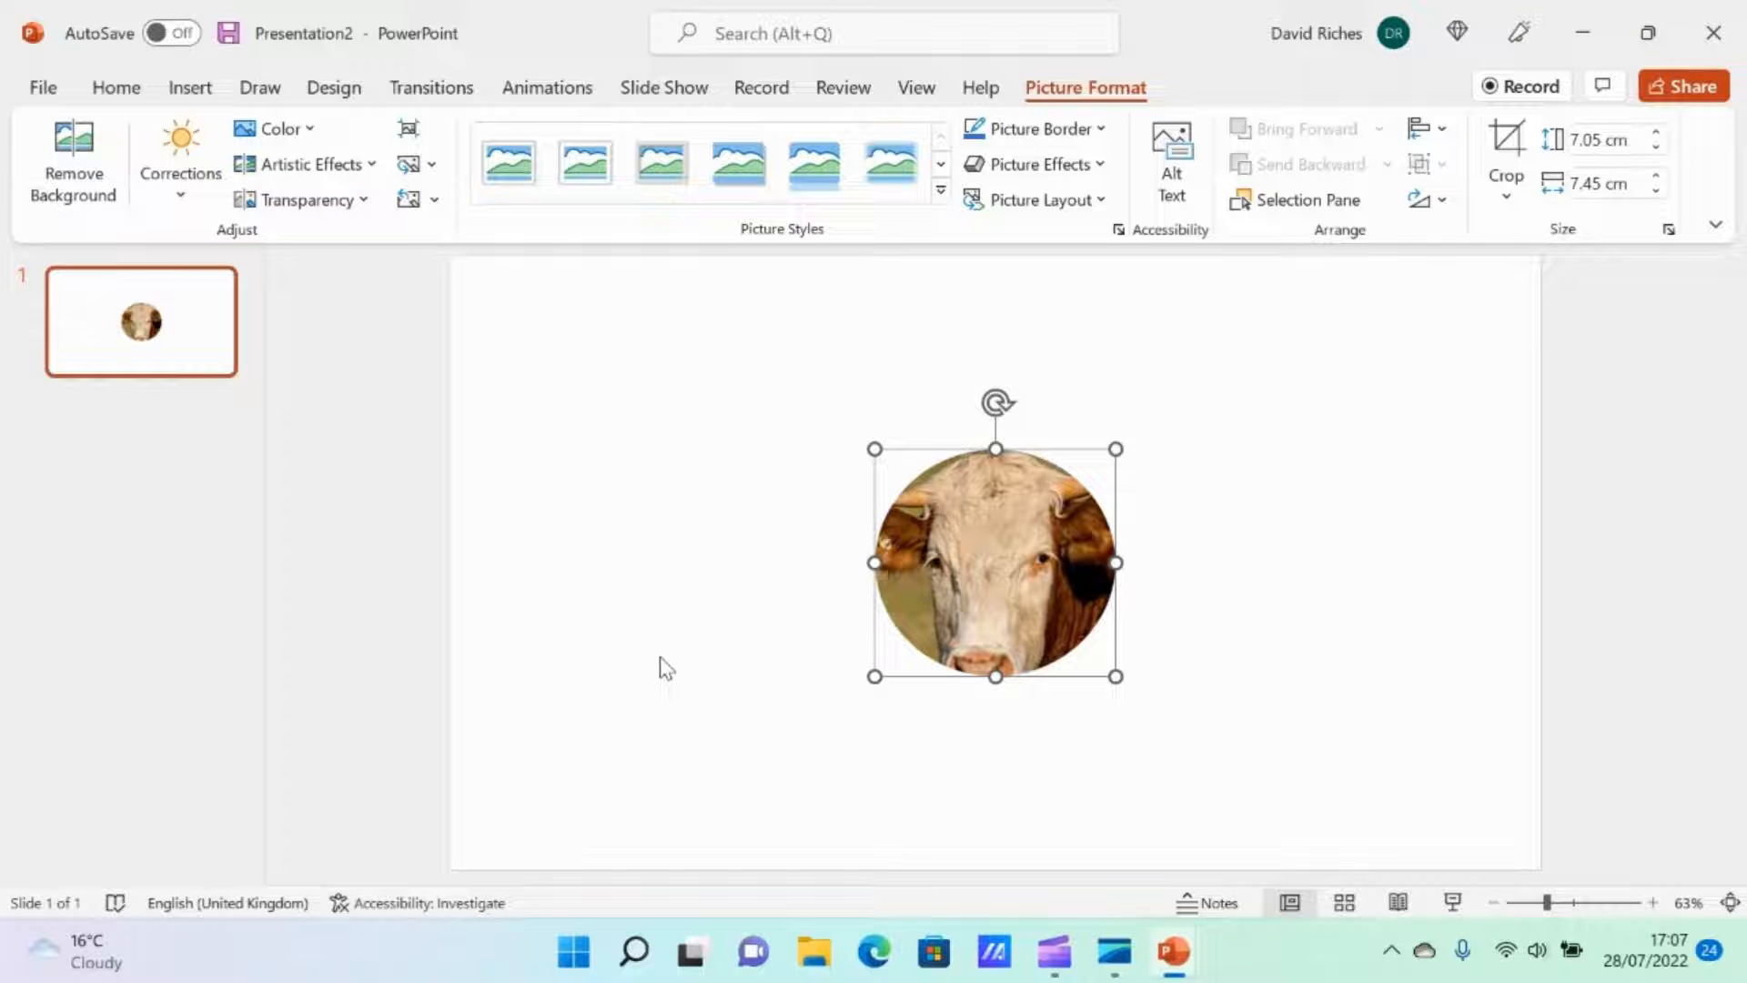
Save the bull image as a picture named bull3 on the Desktop in Portable Network Graphics format.
right_click(957, 539)
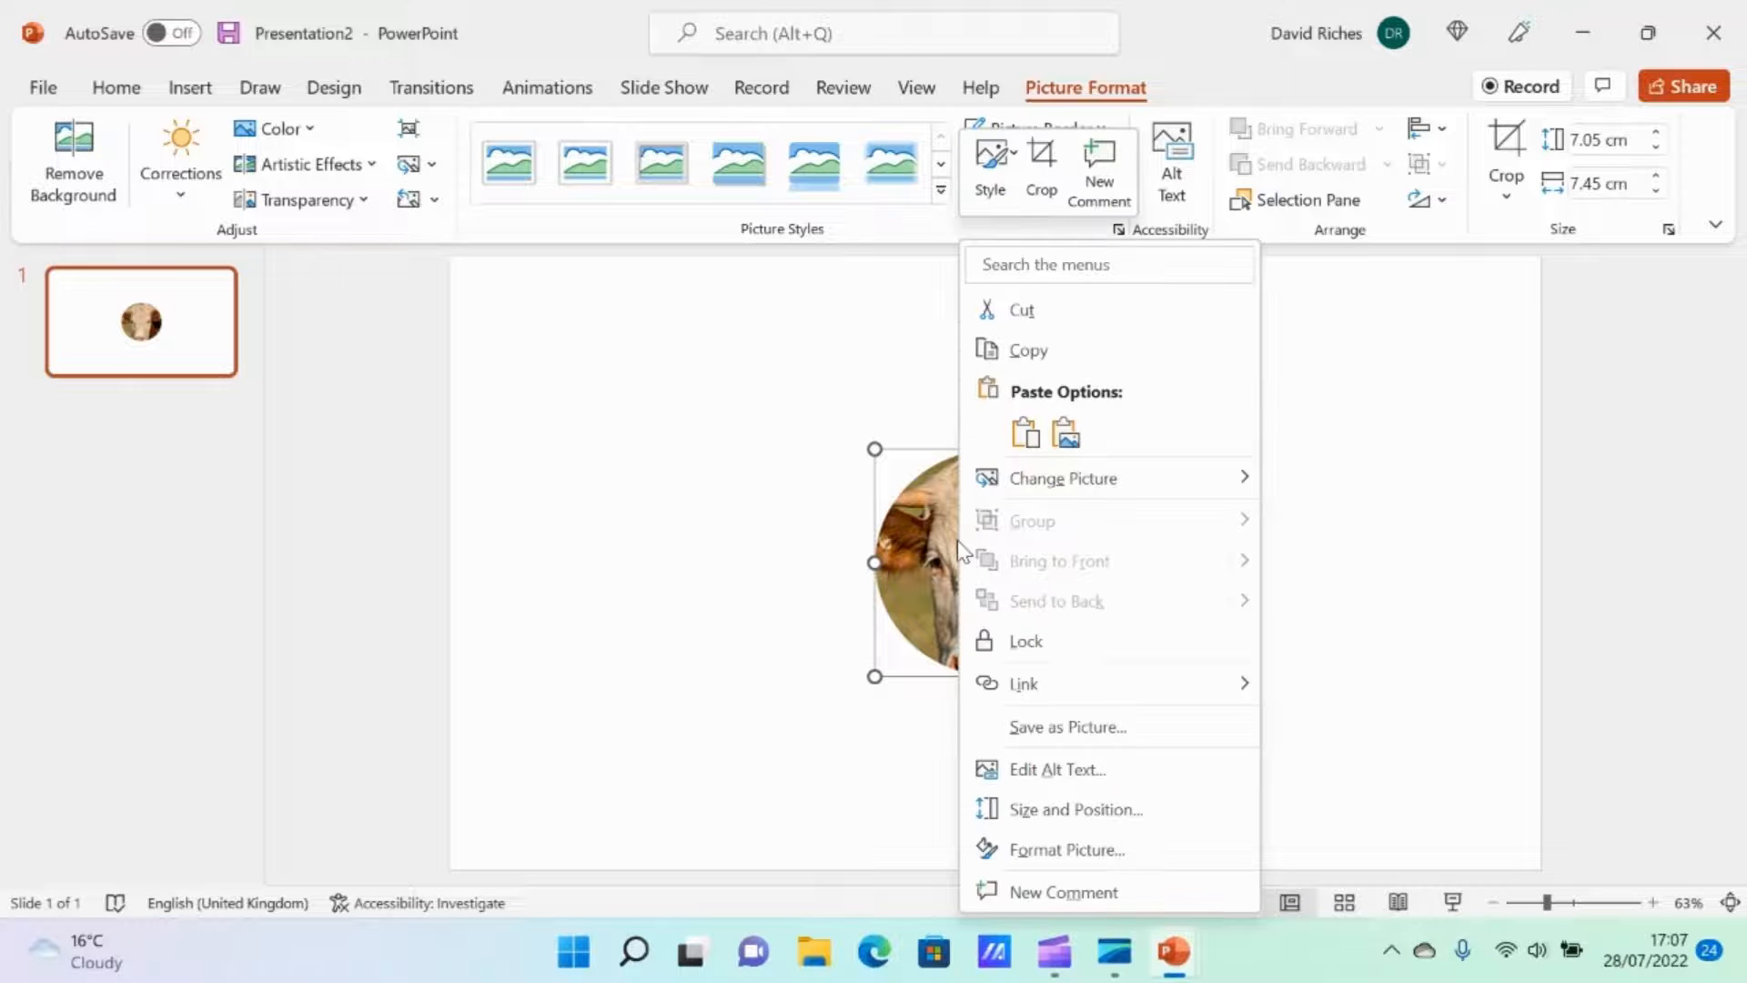
click(1083, 727)
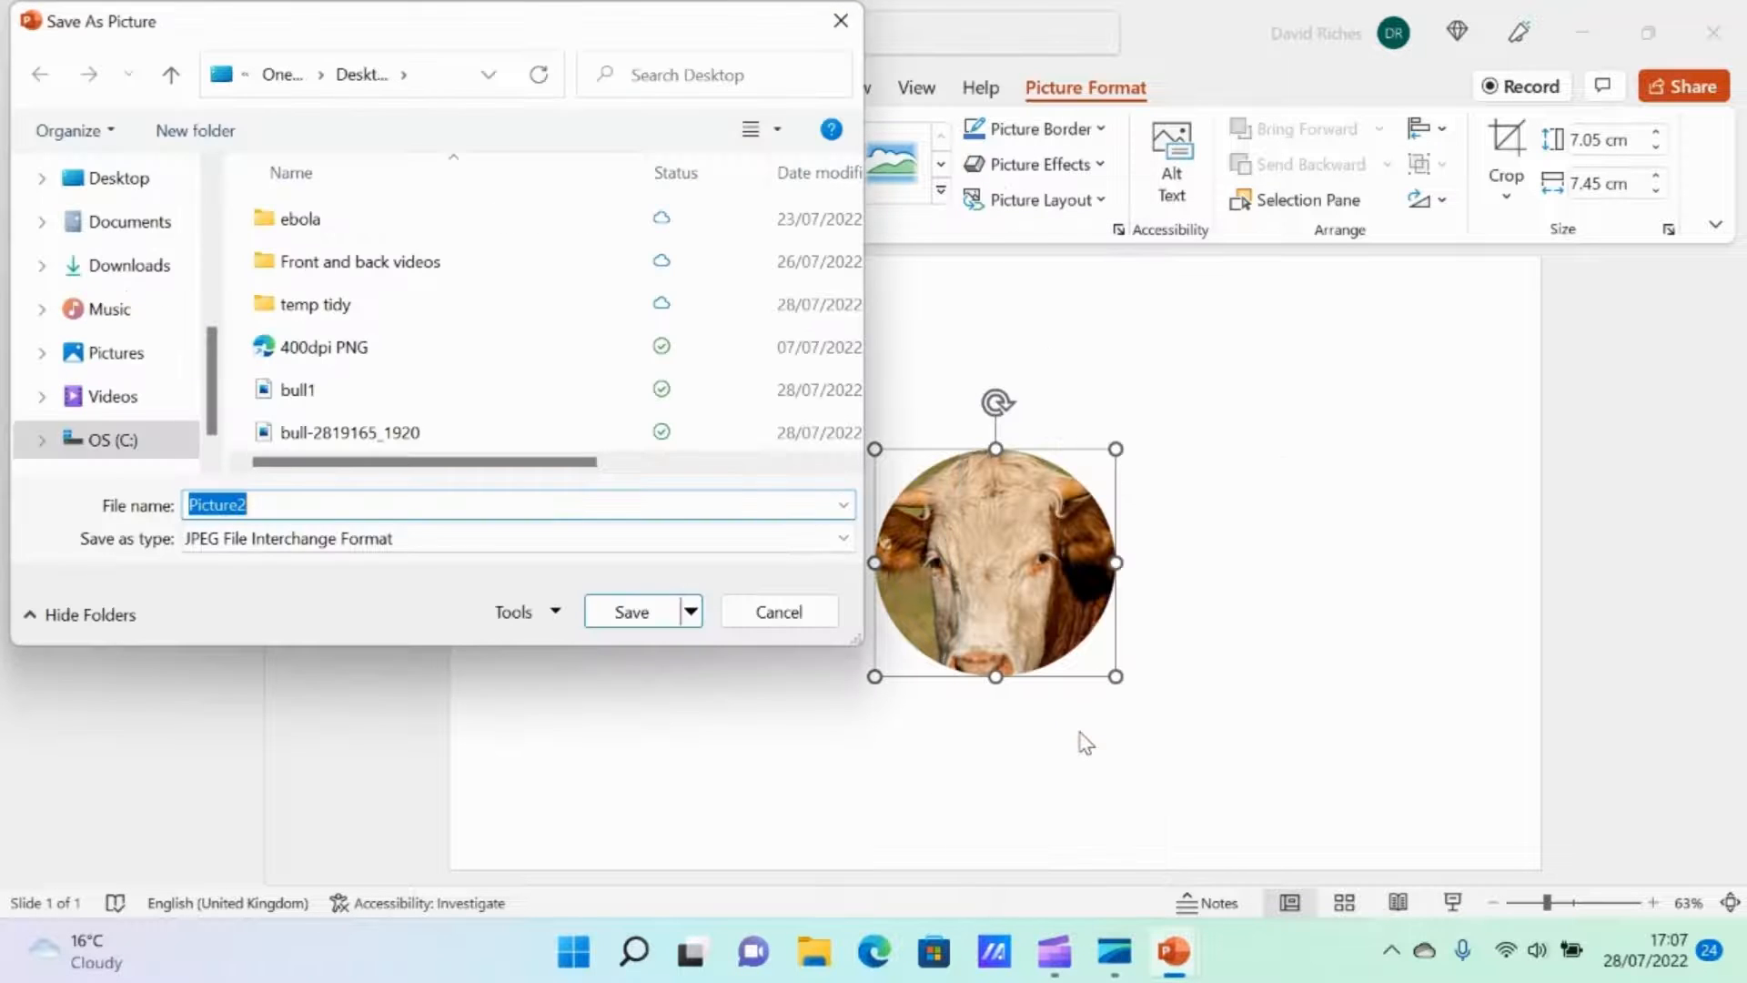
click(268, 502)
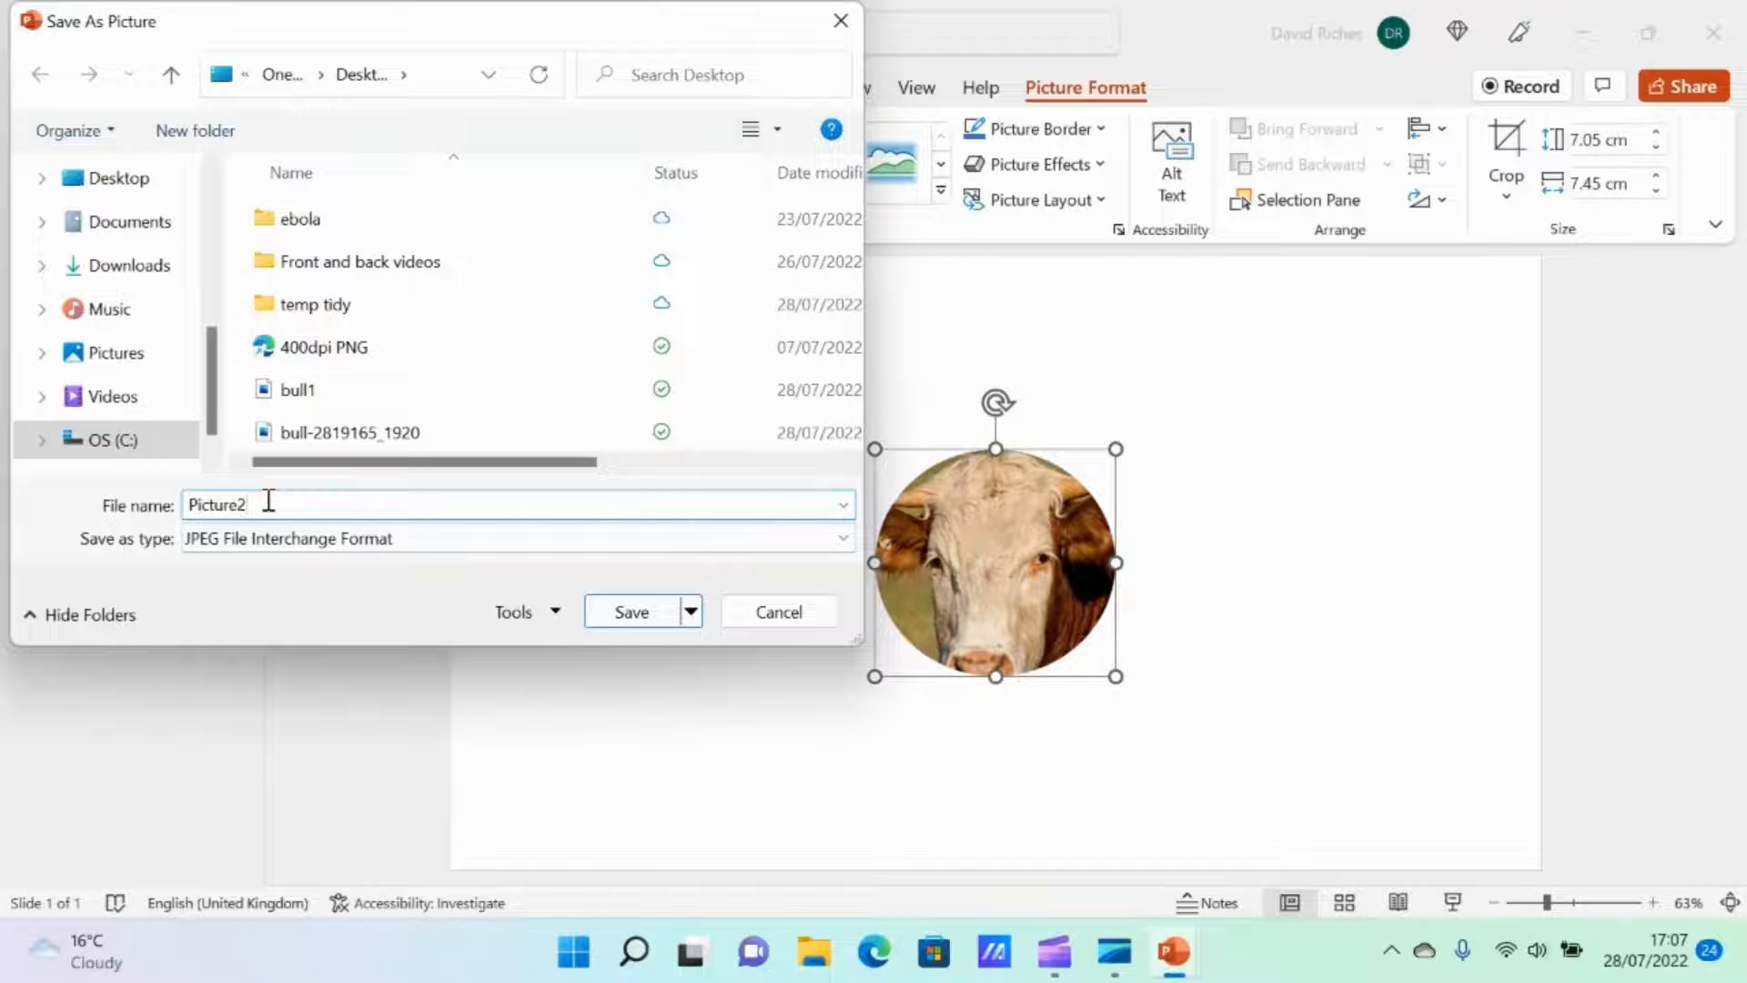
key(BackSpace)
key(BackSpace)
key(BackSpace)
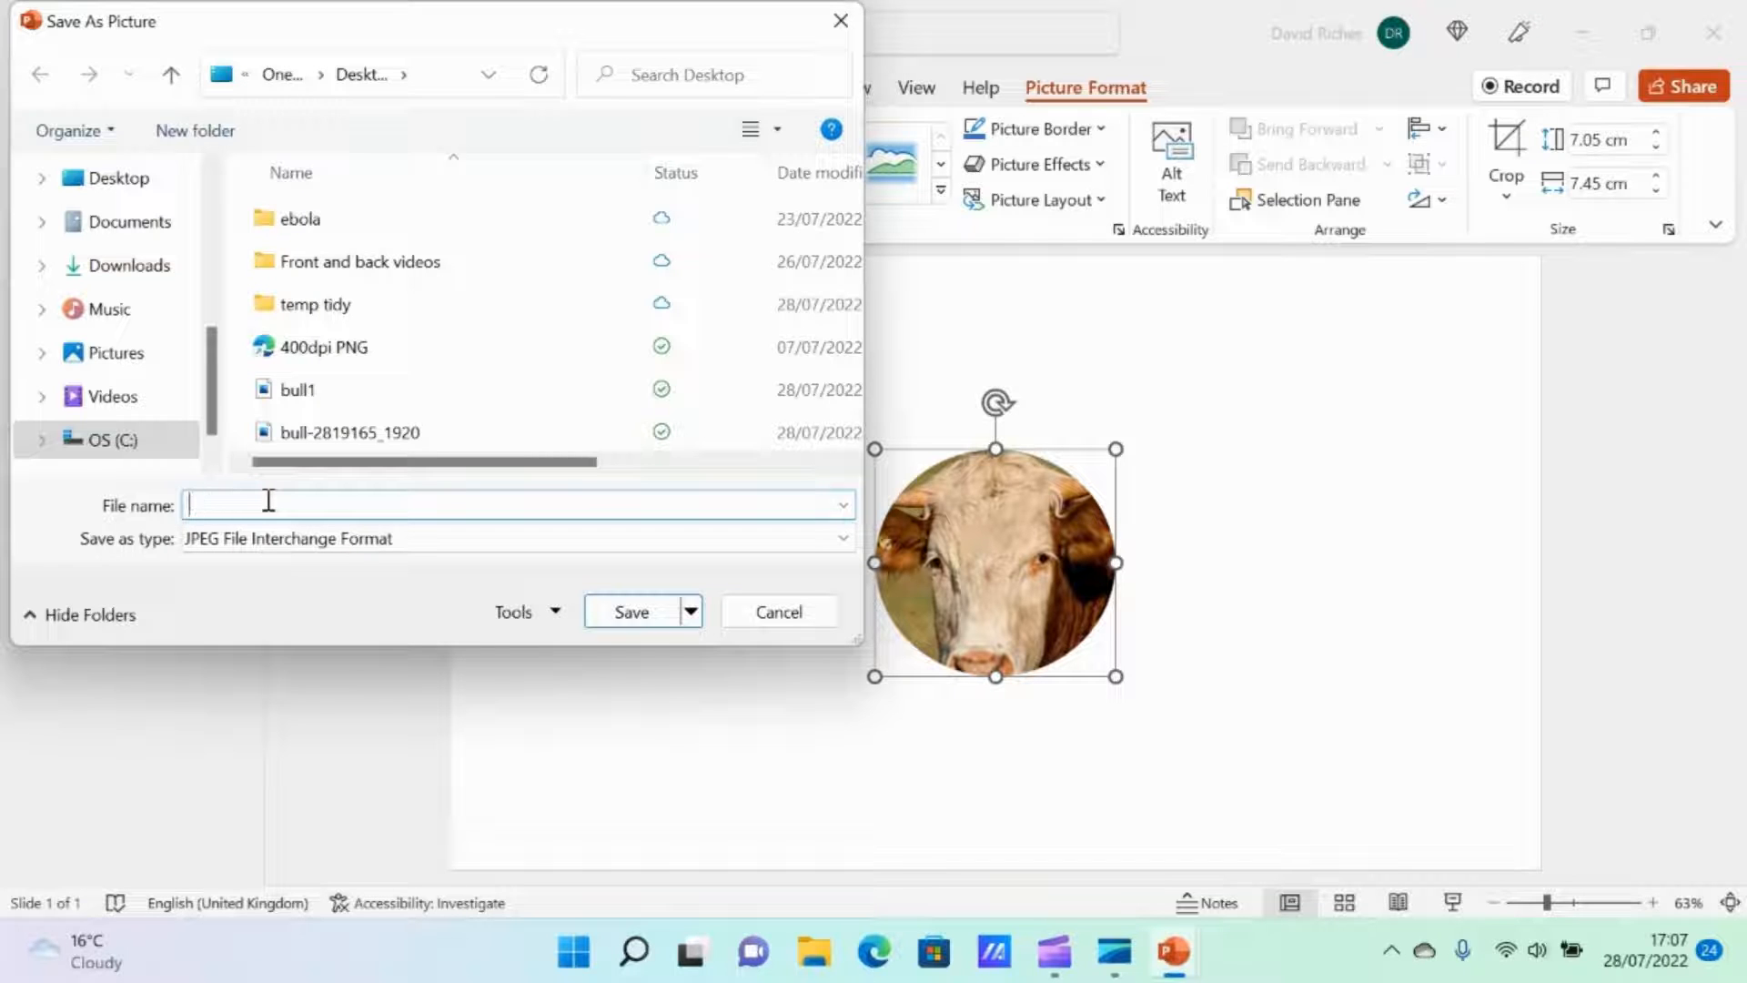
text(bull)
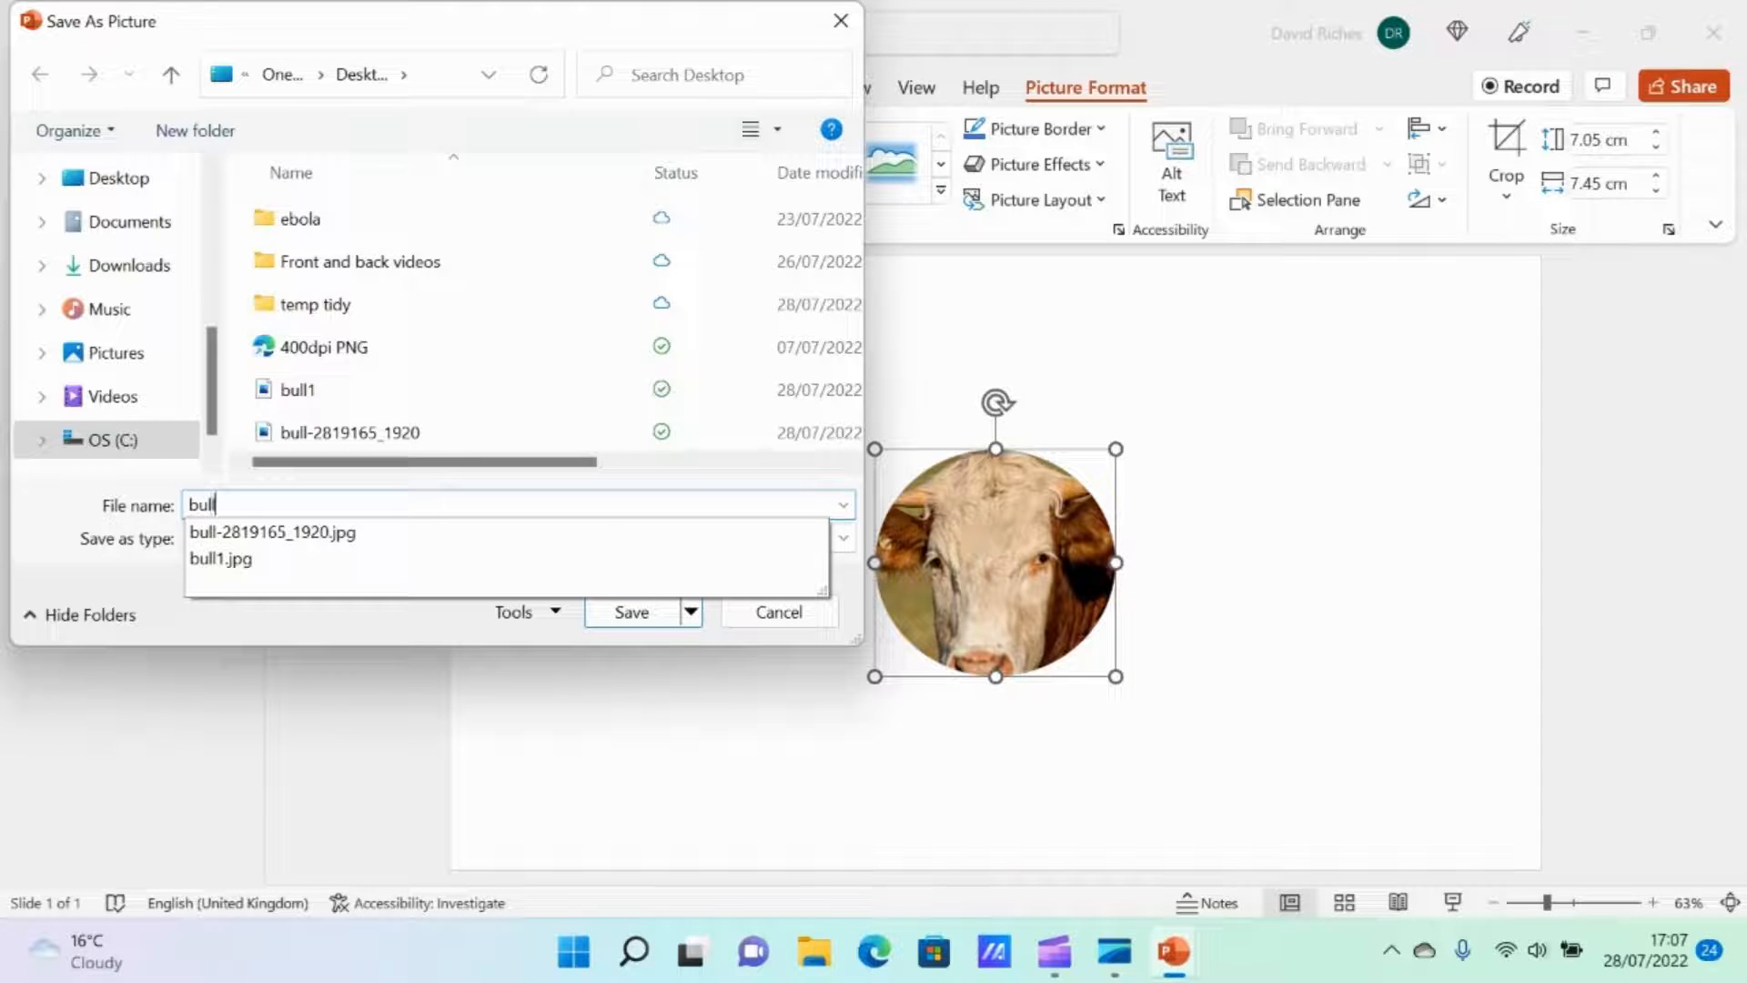
text(3)
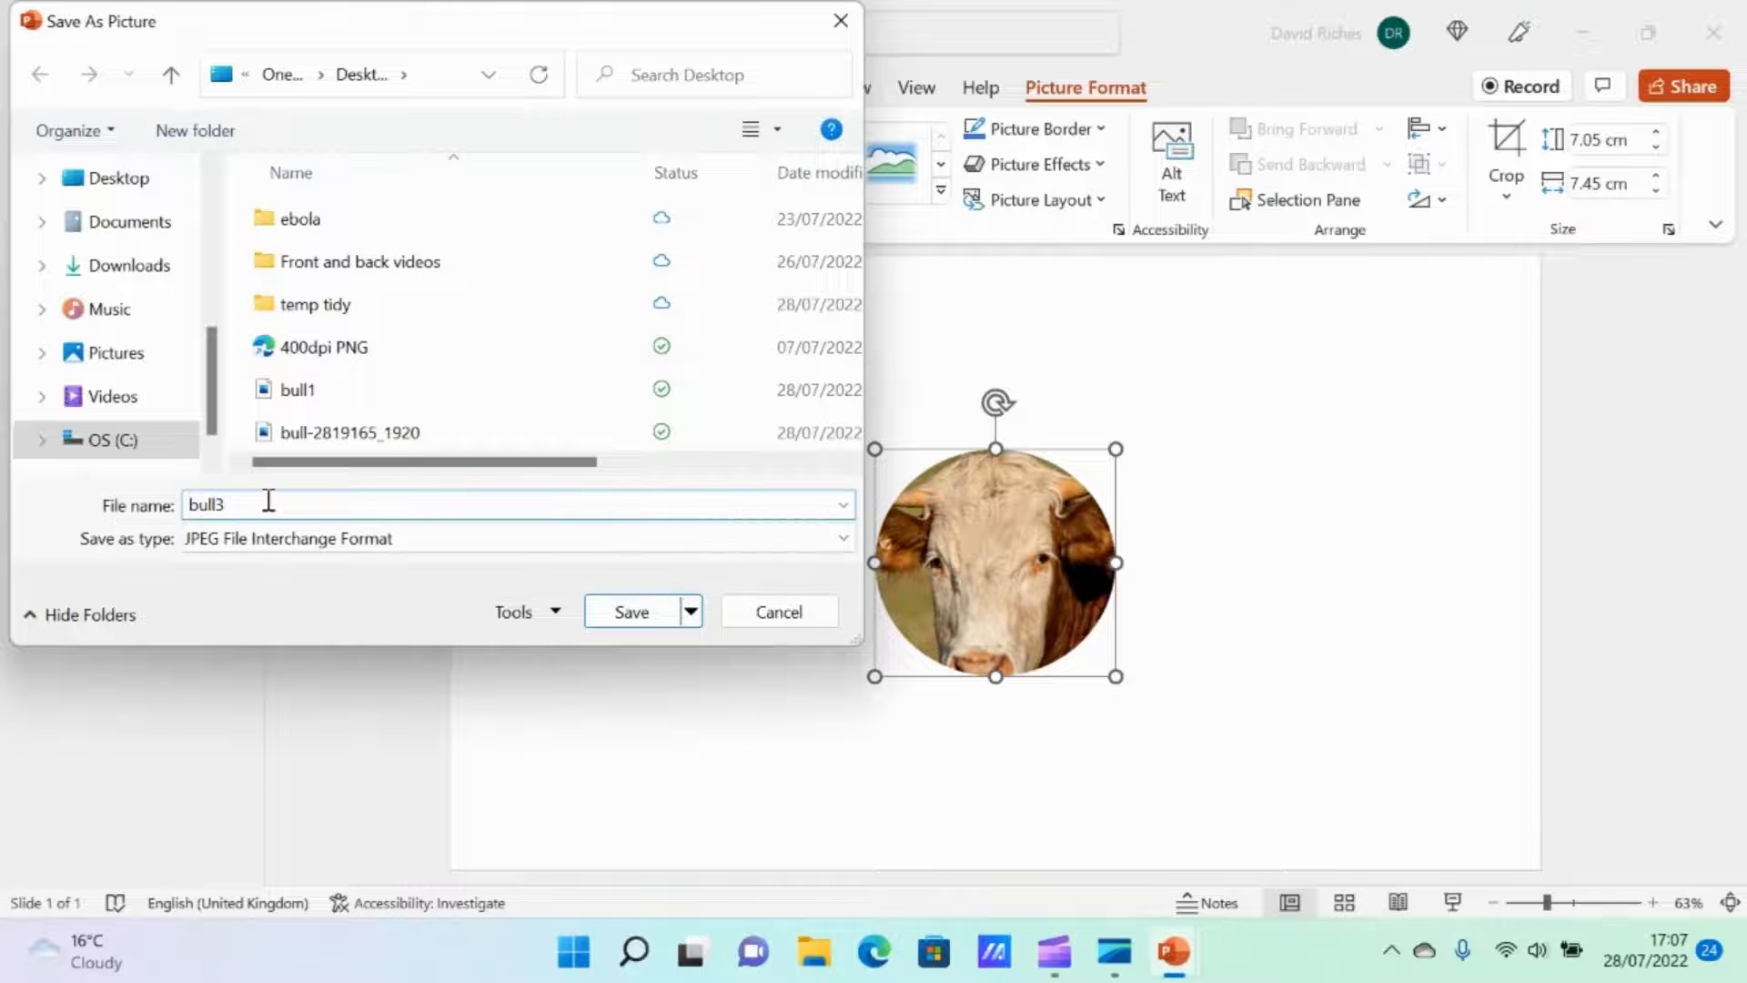
click(844, 540)
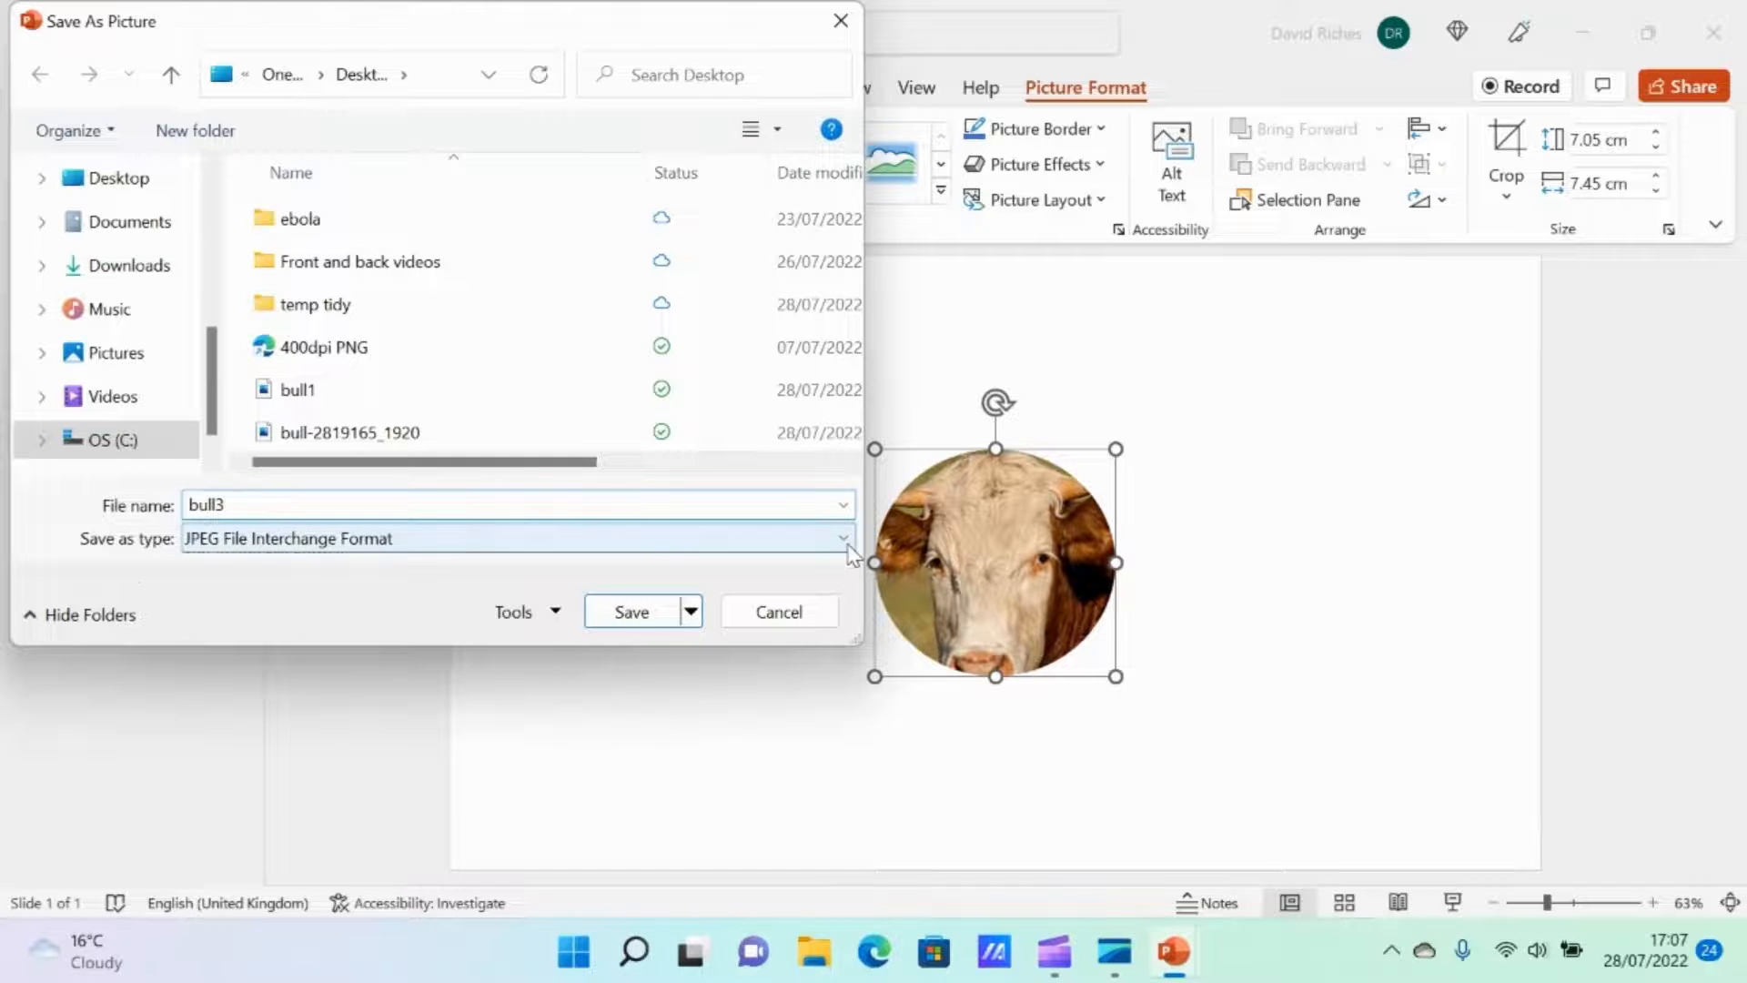
click(423, 566)
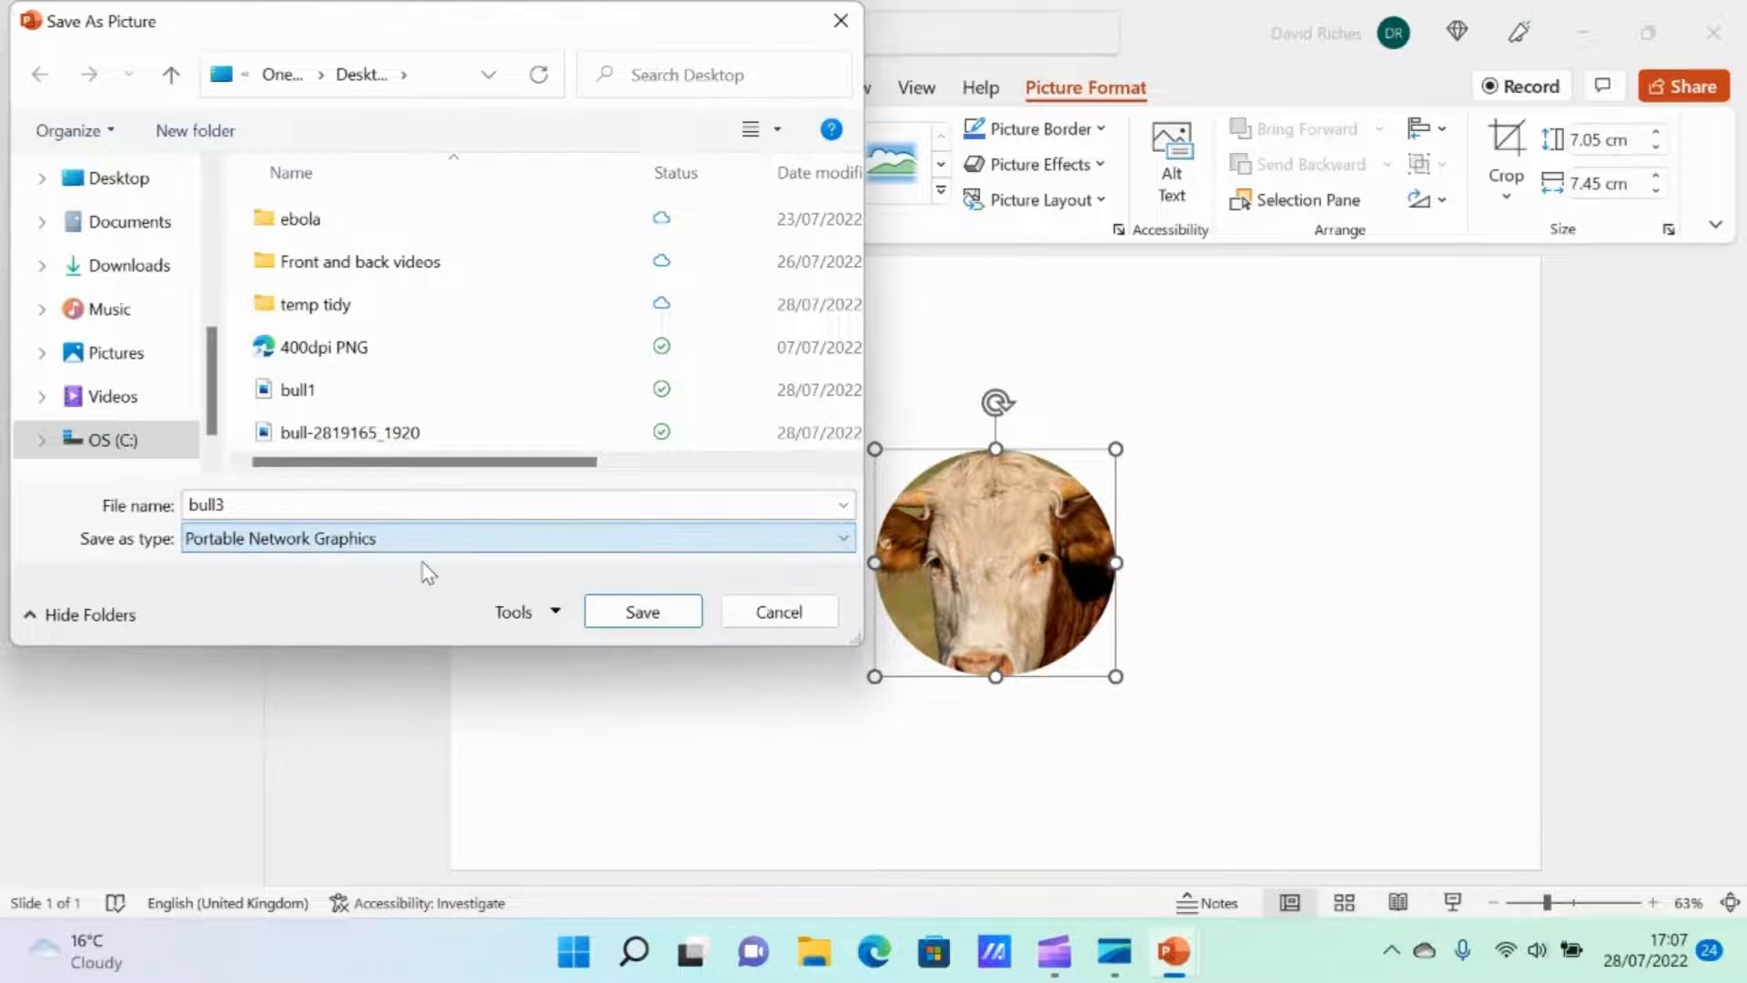
click(641, 612)
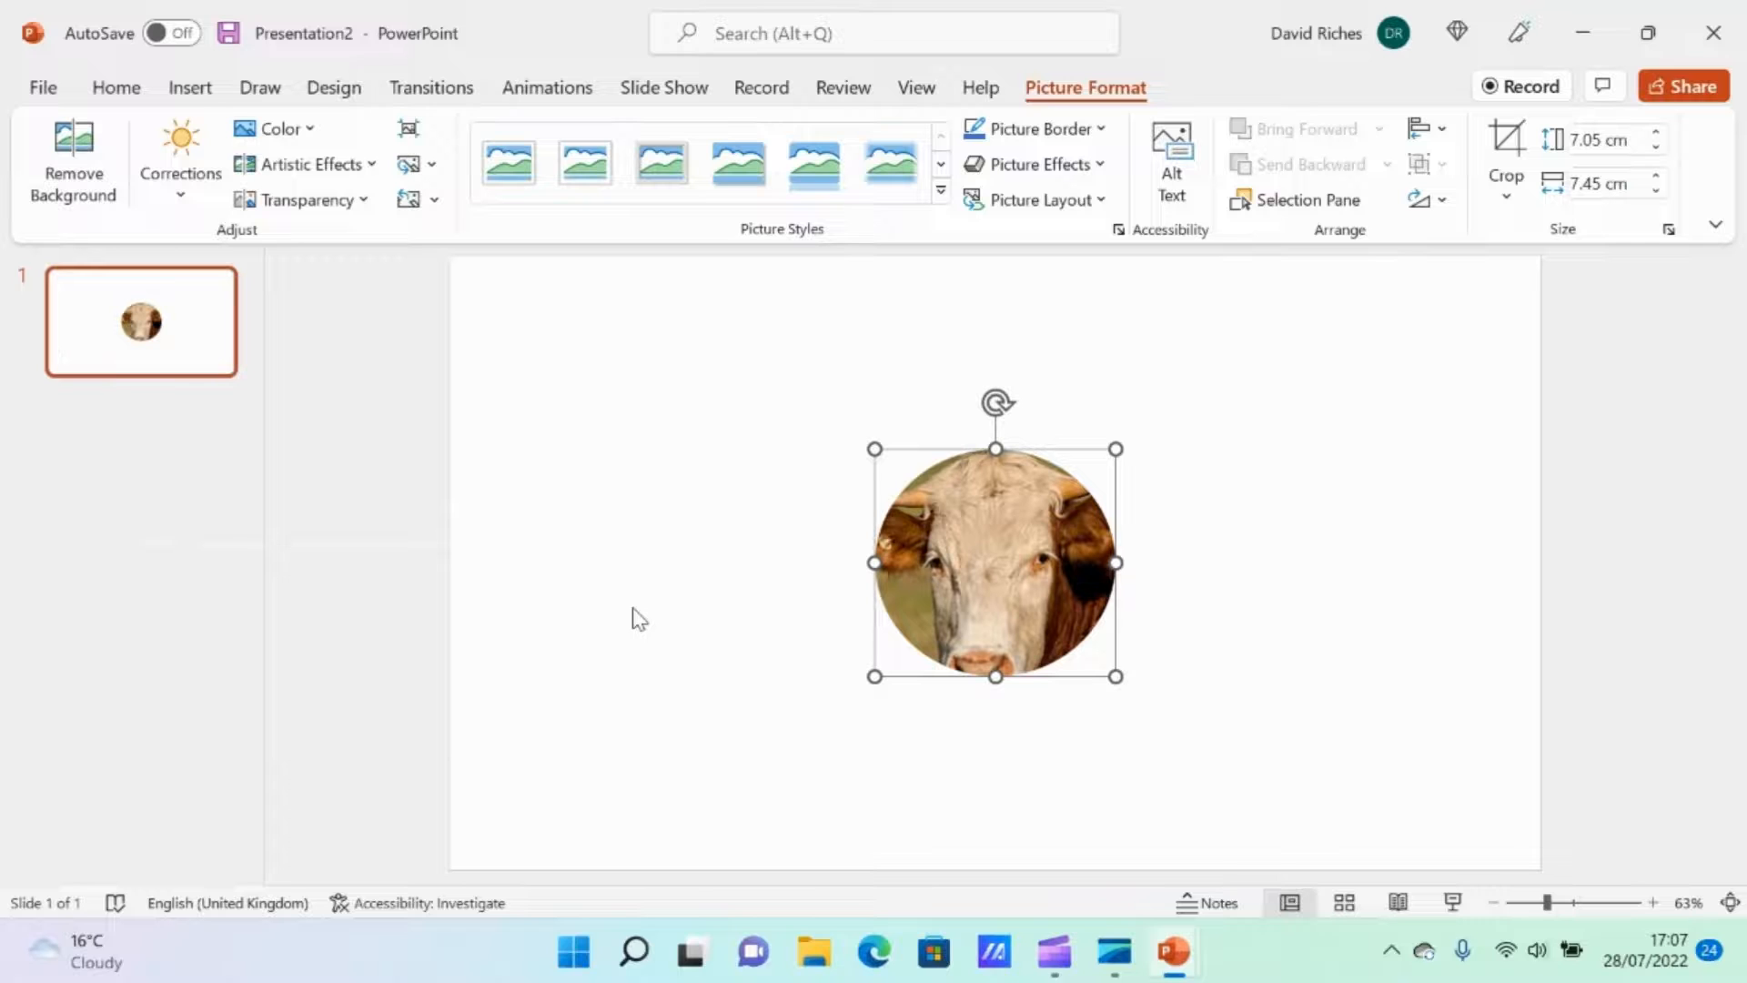
Minimize both presentations to return to Clipchamp, and import the demo1a video and bull3 image from the desktop into the project media.
click(1584, 41)
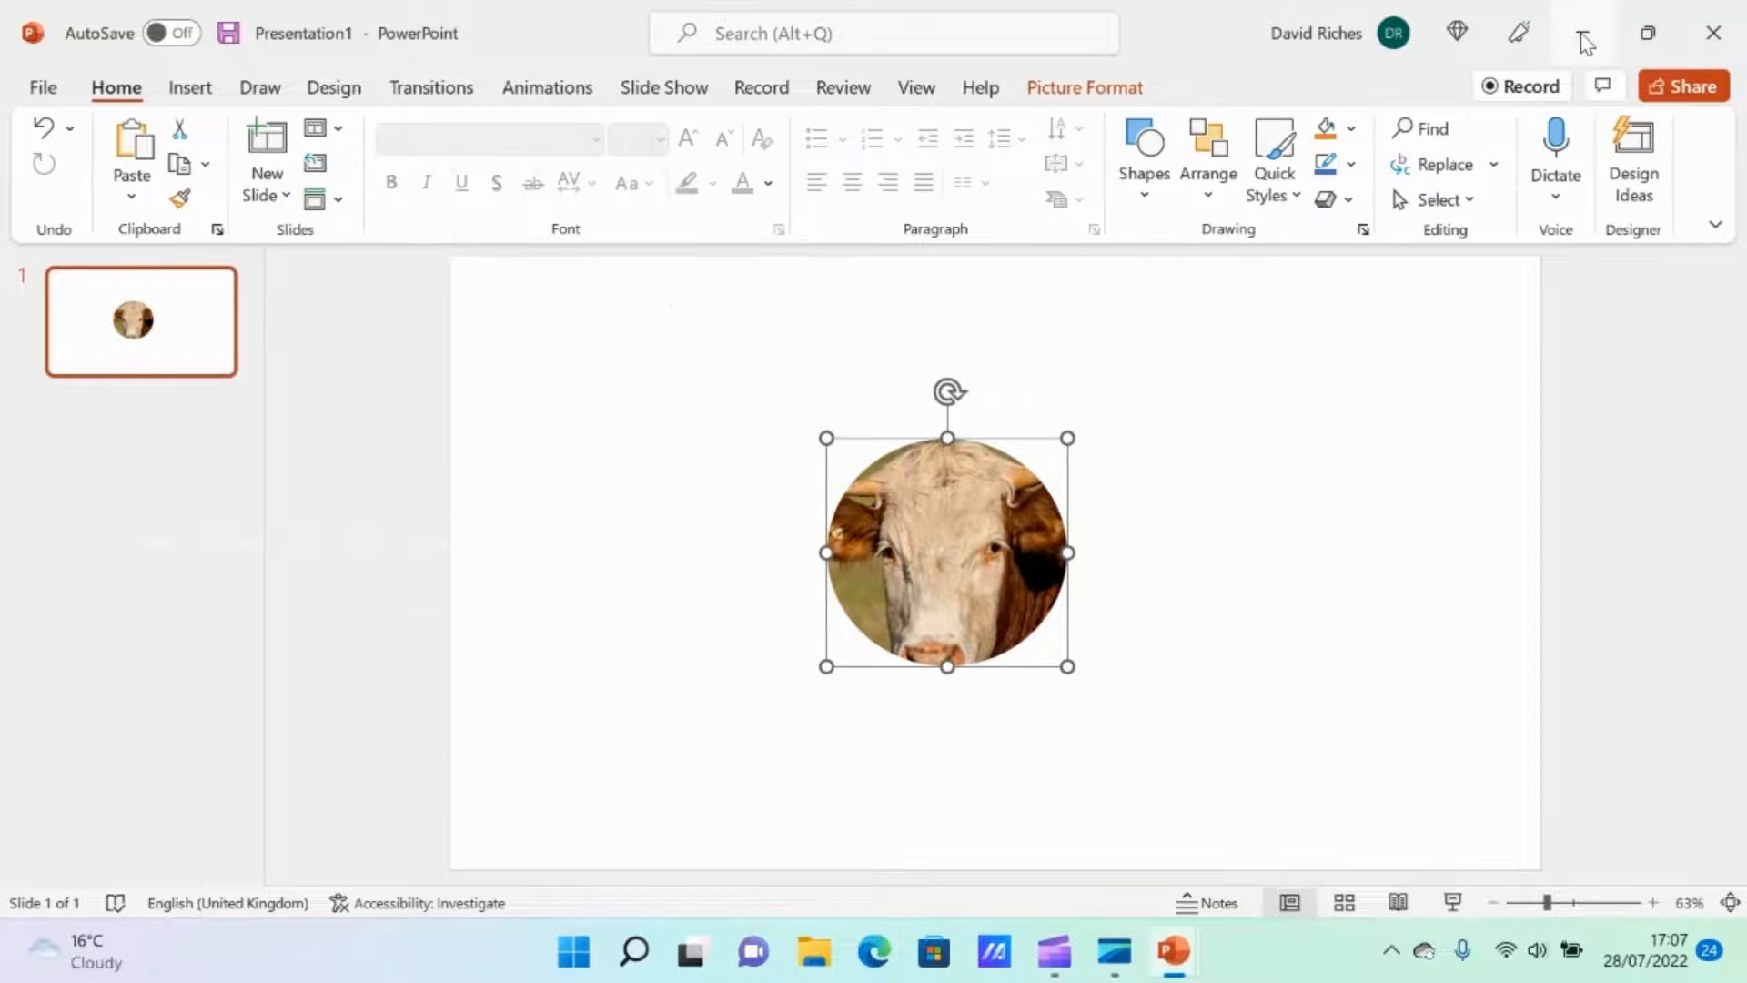
click(1584, 41)
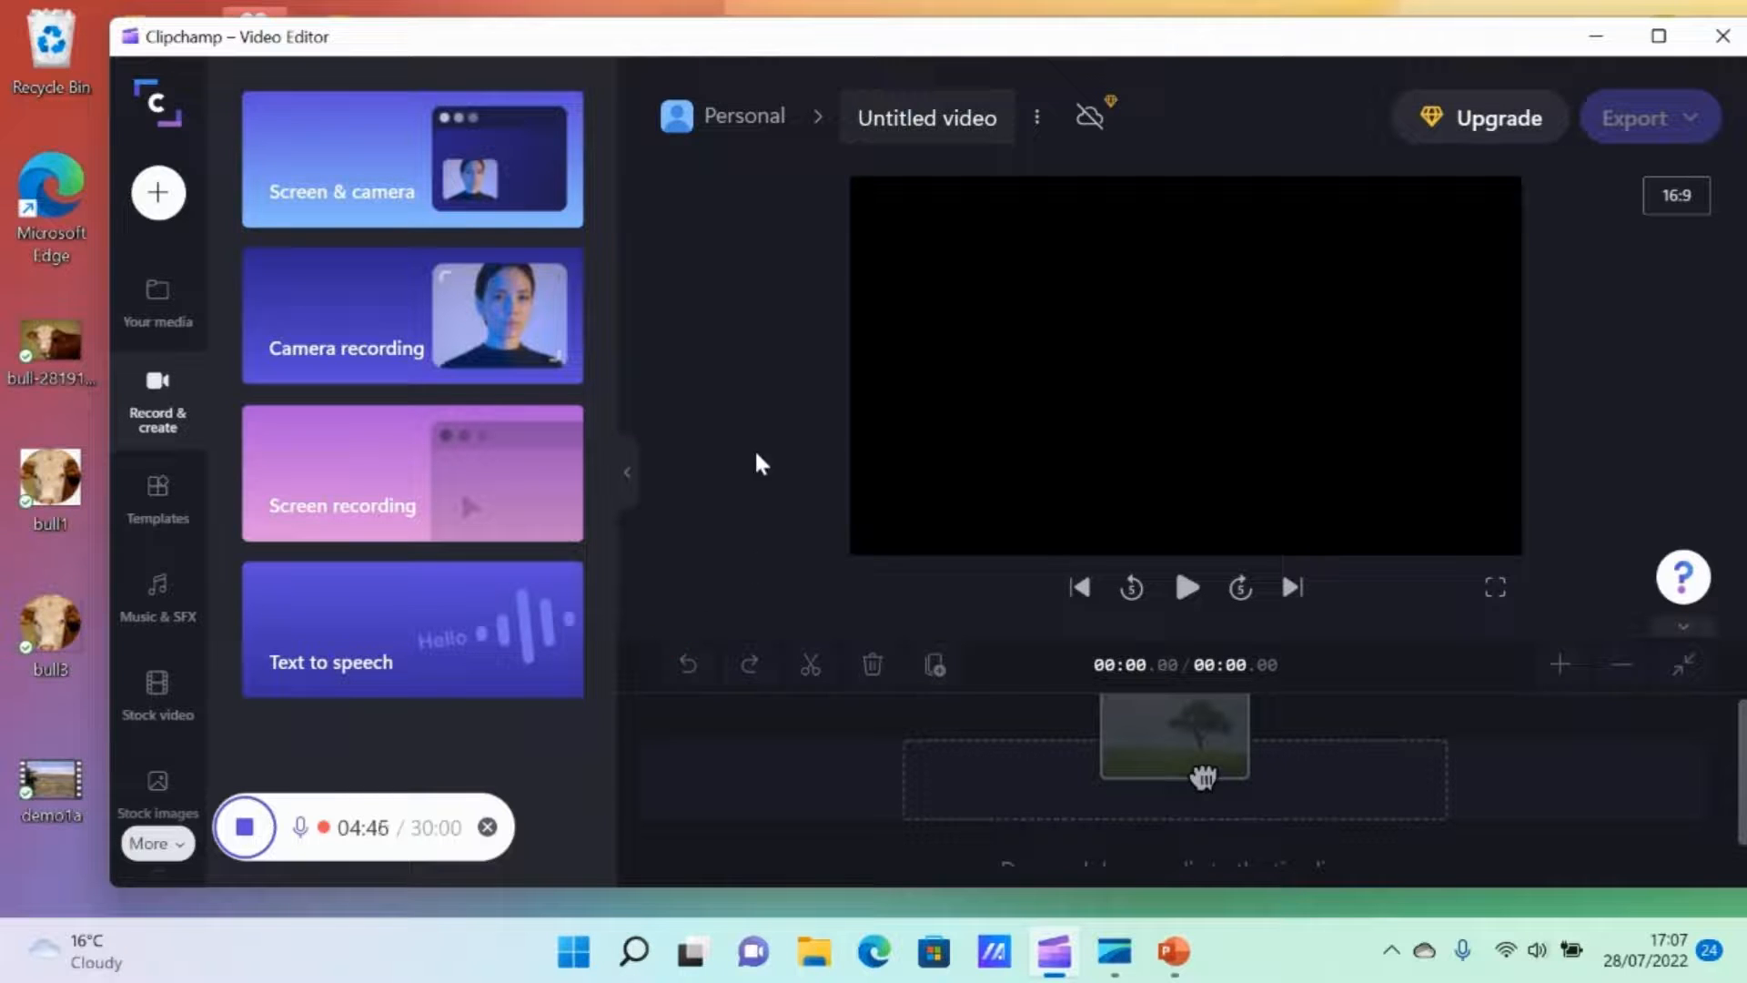
click(156, 300)
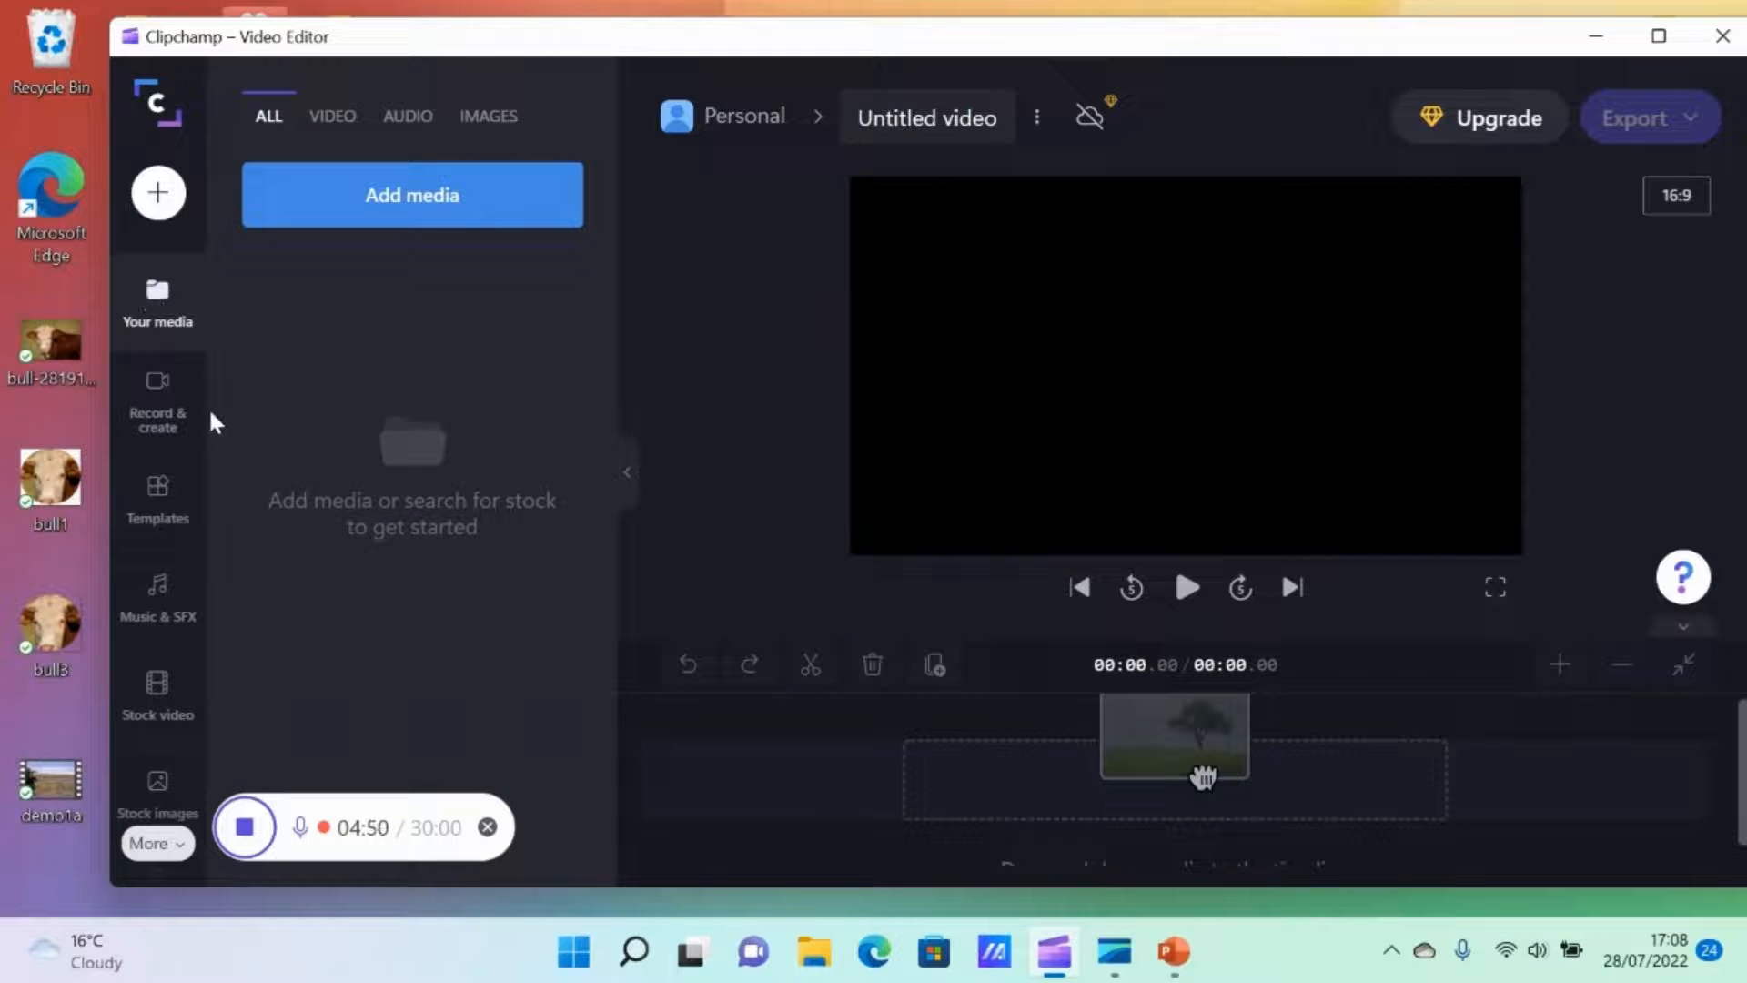
click(52, 775)
drag(52, 773, 383, 336)
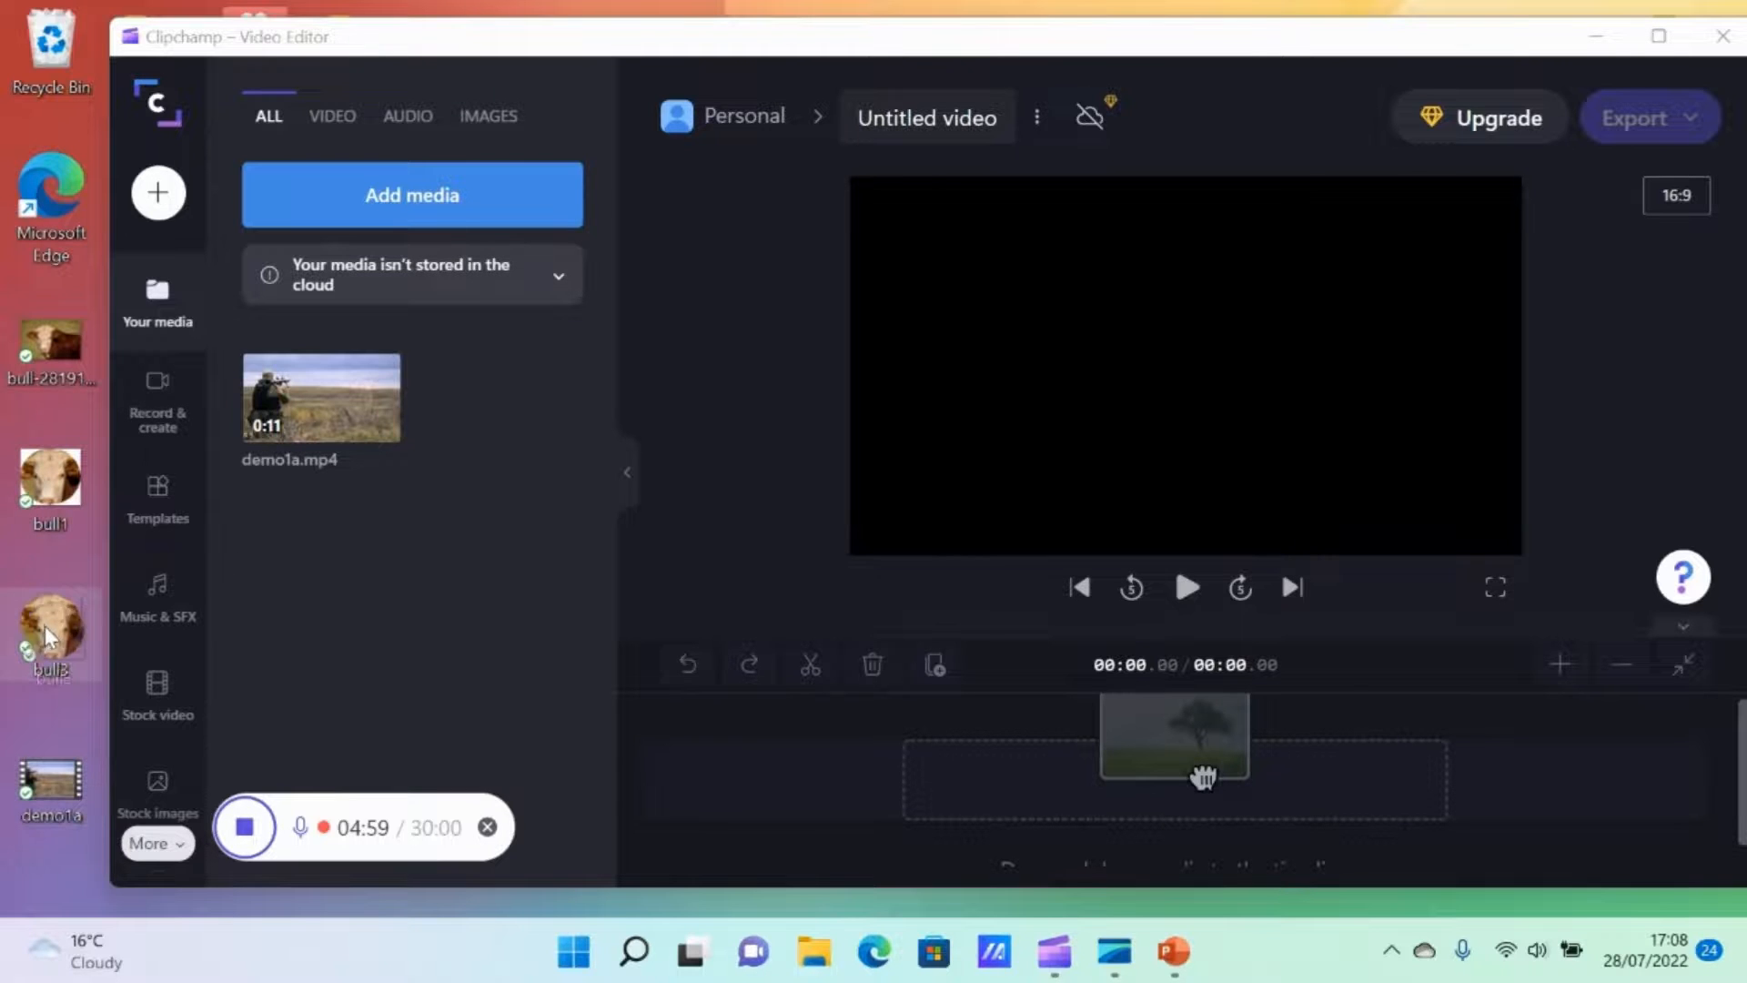
drag(50, 628, 466, 329)
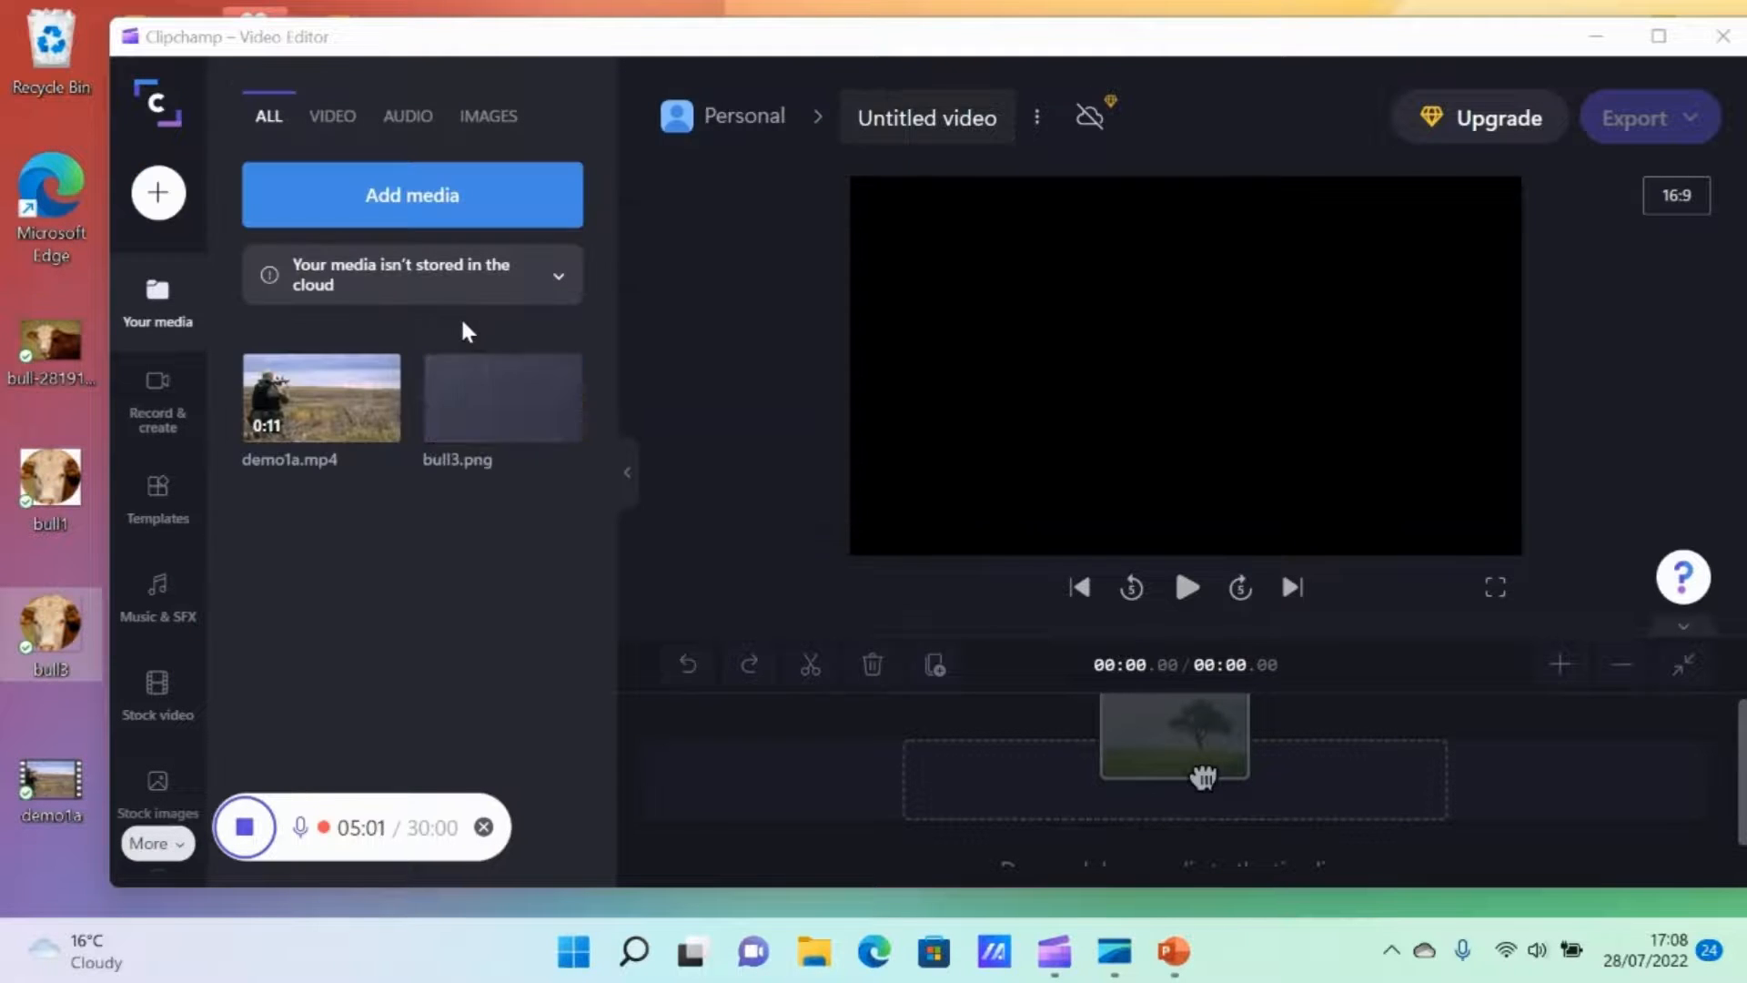
Add demo1a.mp4 to the timeline, followed by bull3.png.
mouse_move(337, 406)
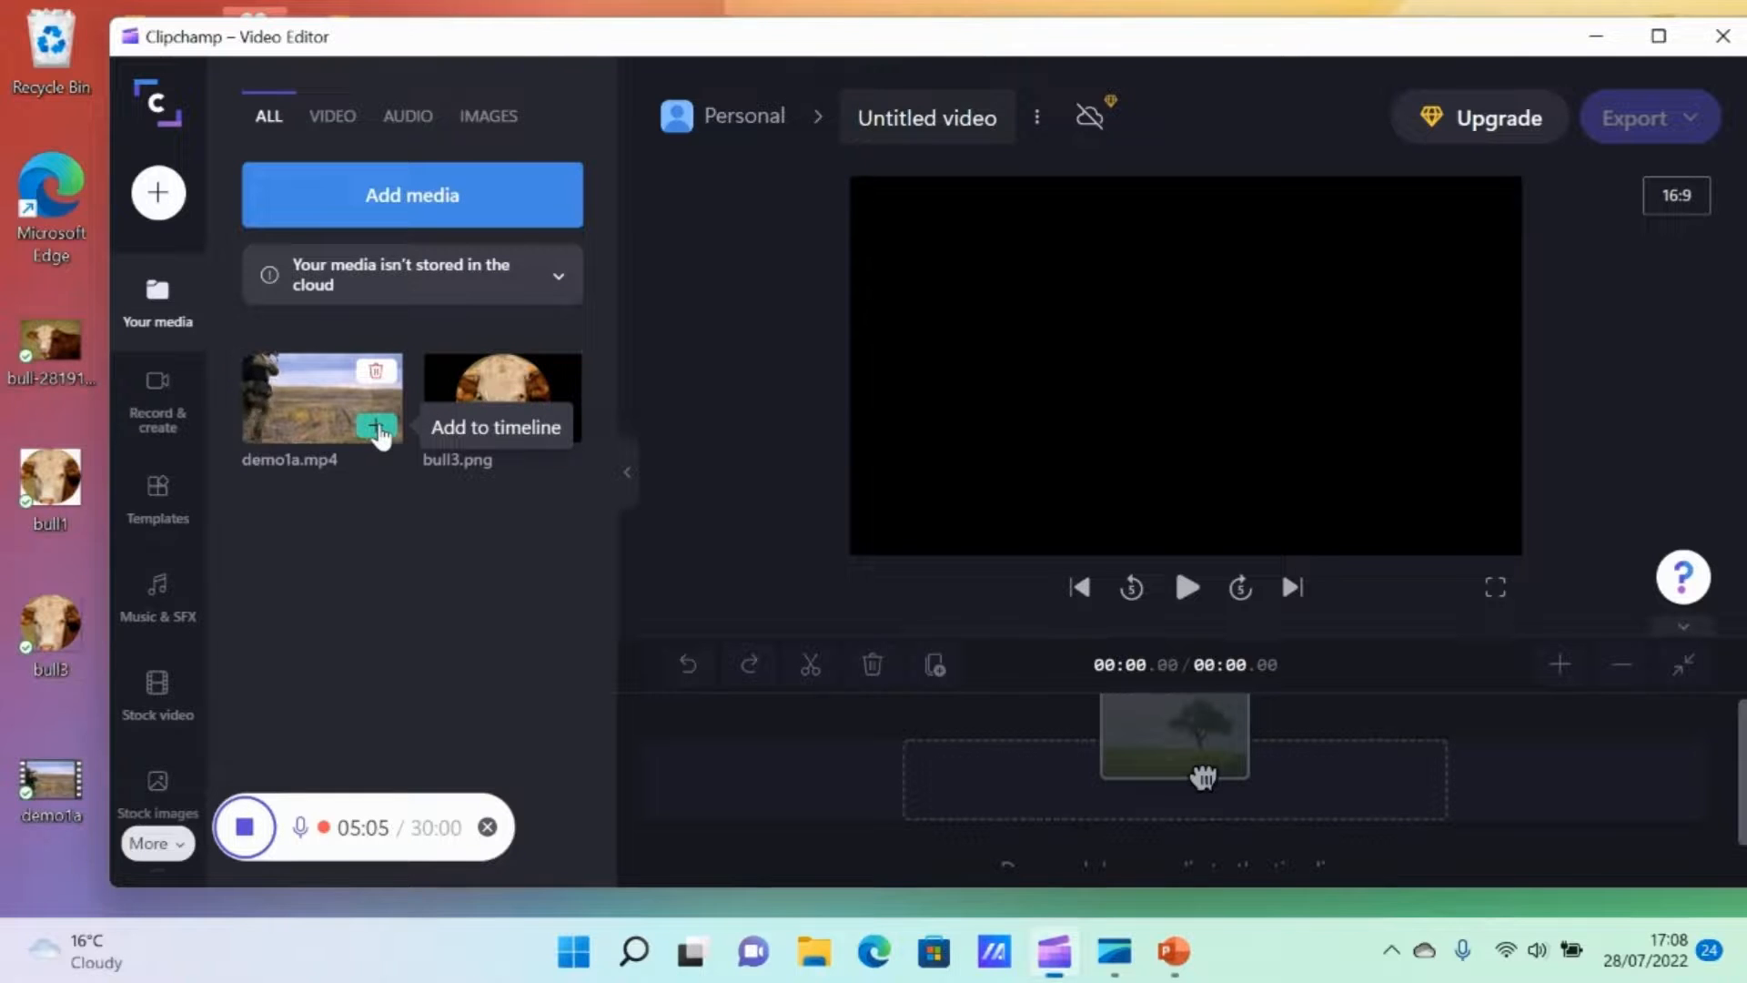
click(375, 427)
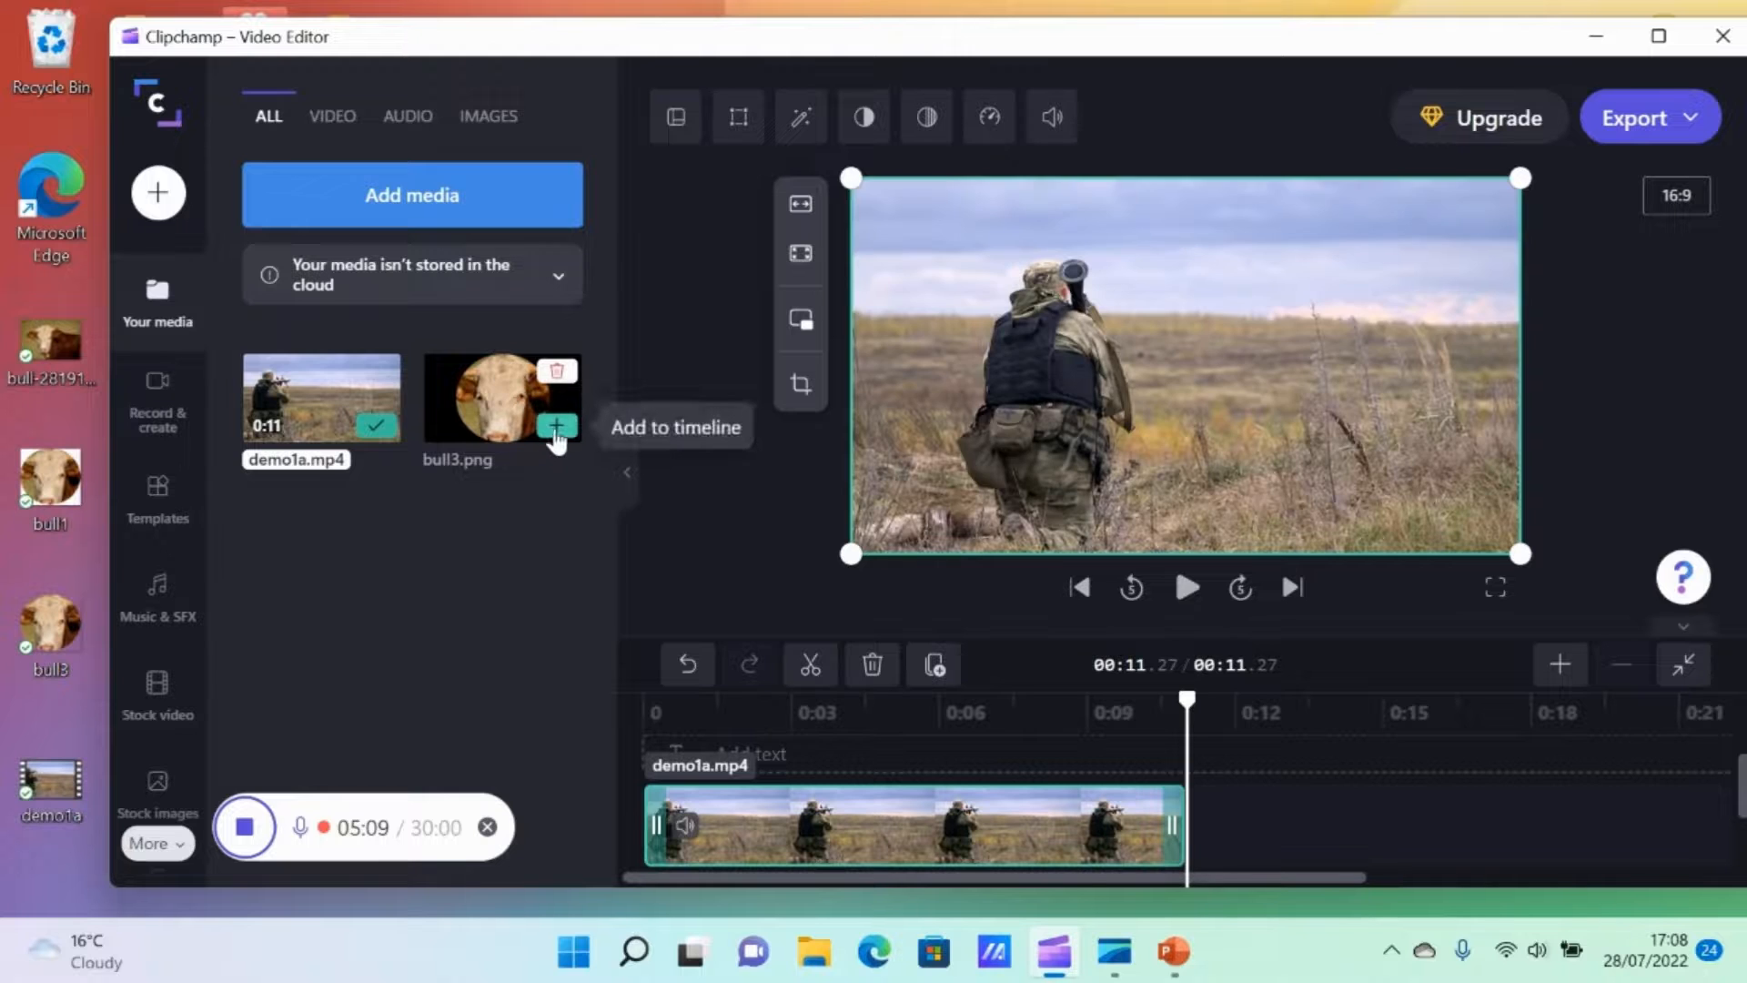
click(554, 431)
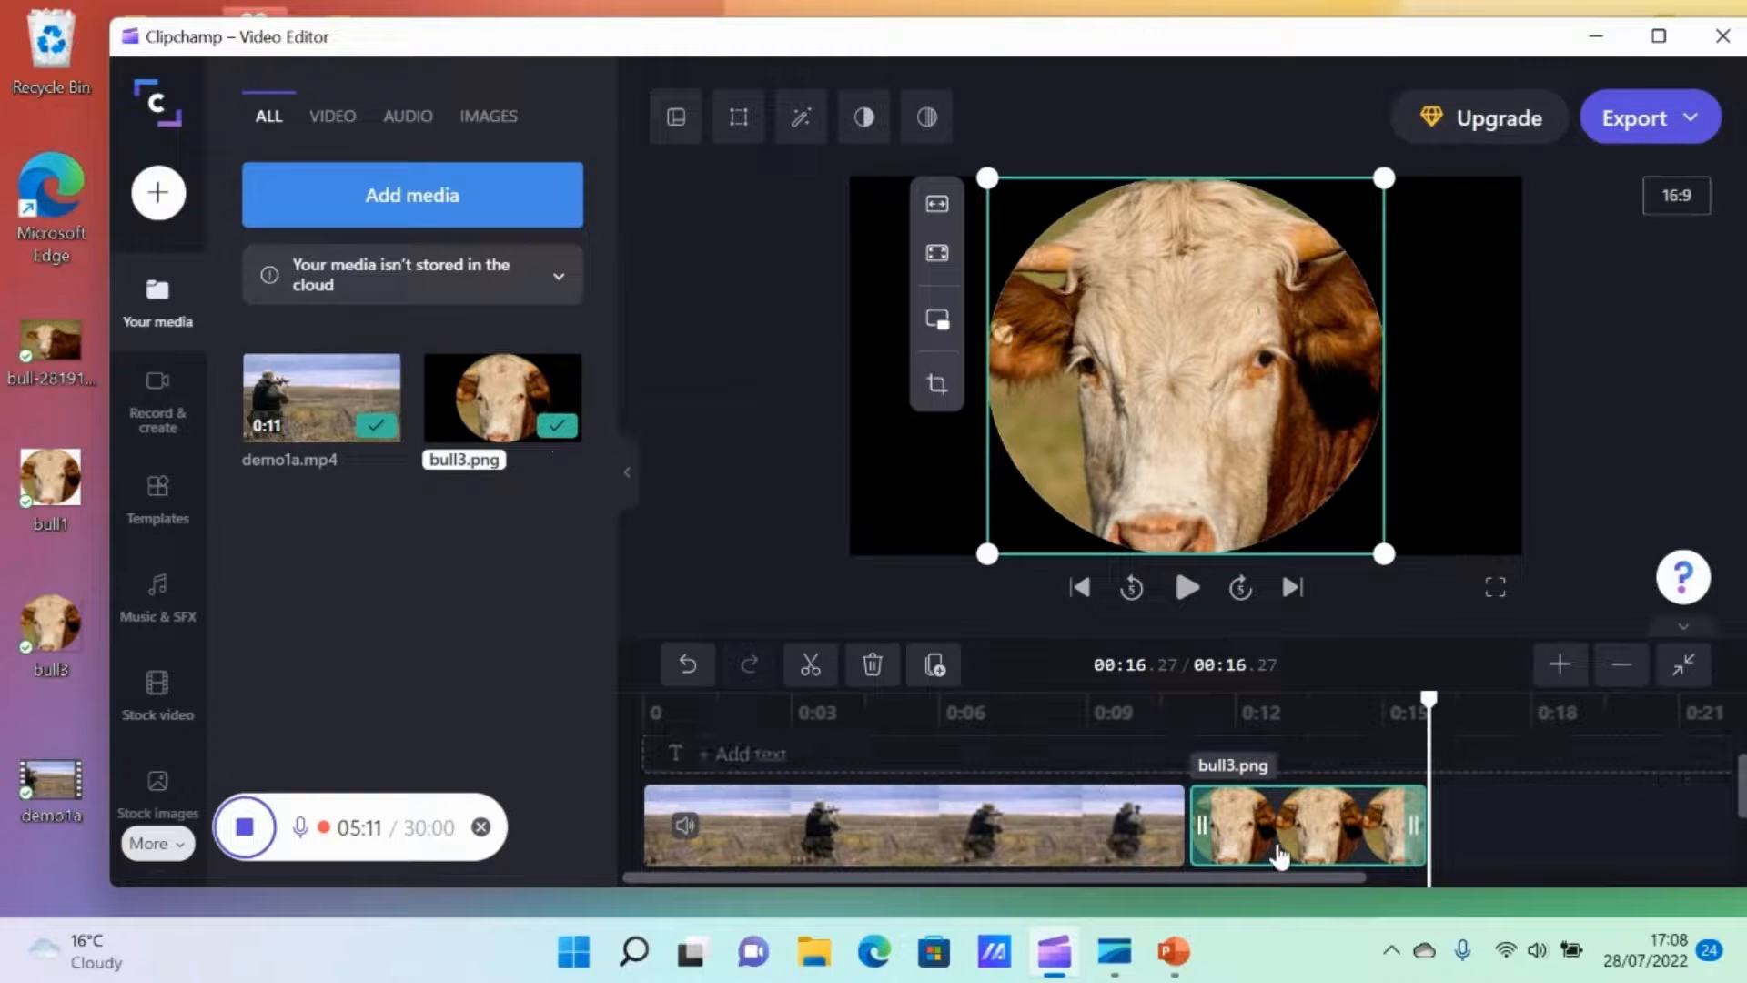
Move the bull3.png clip onto a track above the video at the timeline's start, and bring the playhead back to the beginning.
drag(1328, 841, 764, 794)
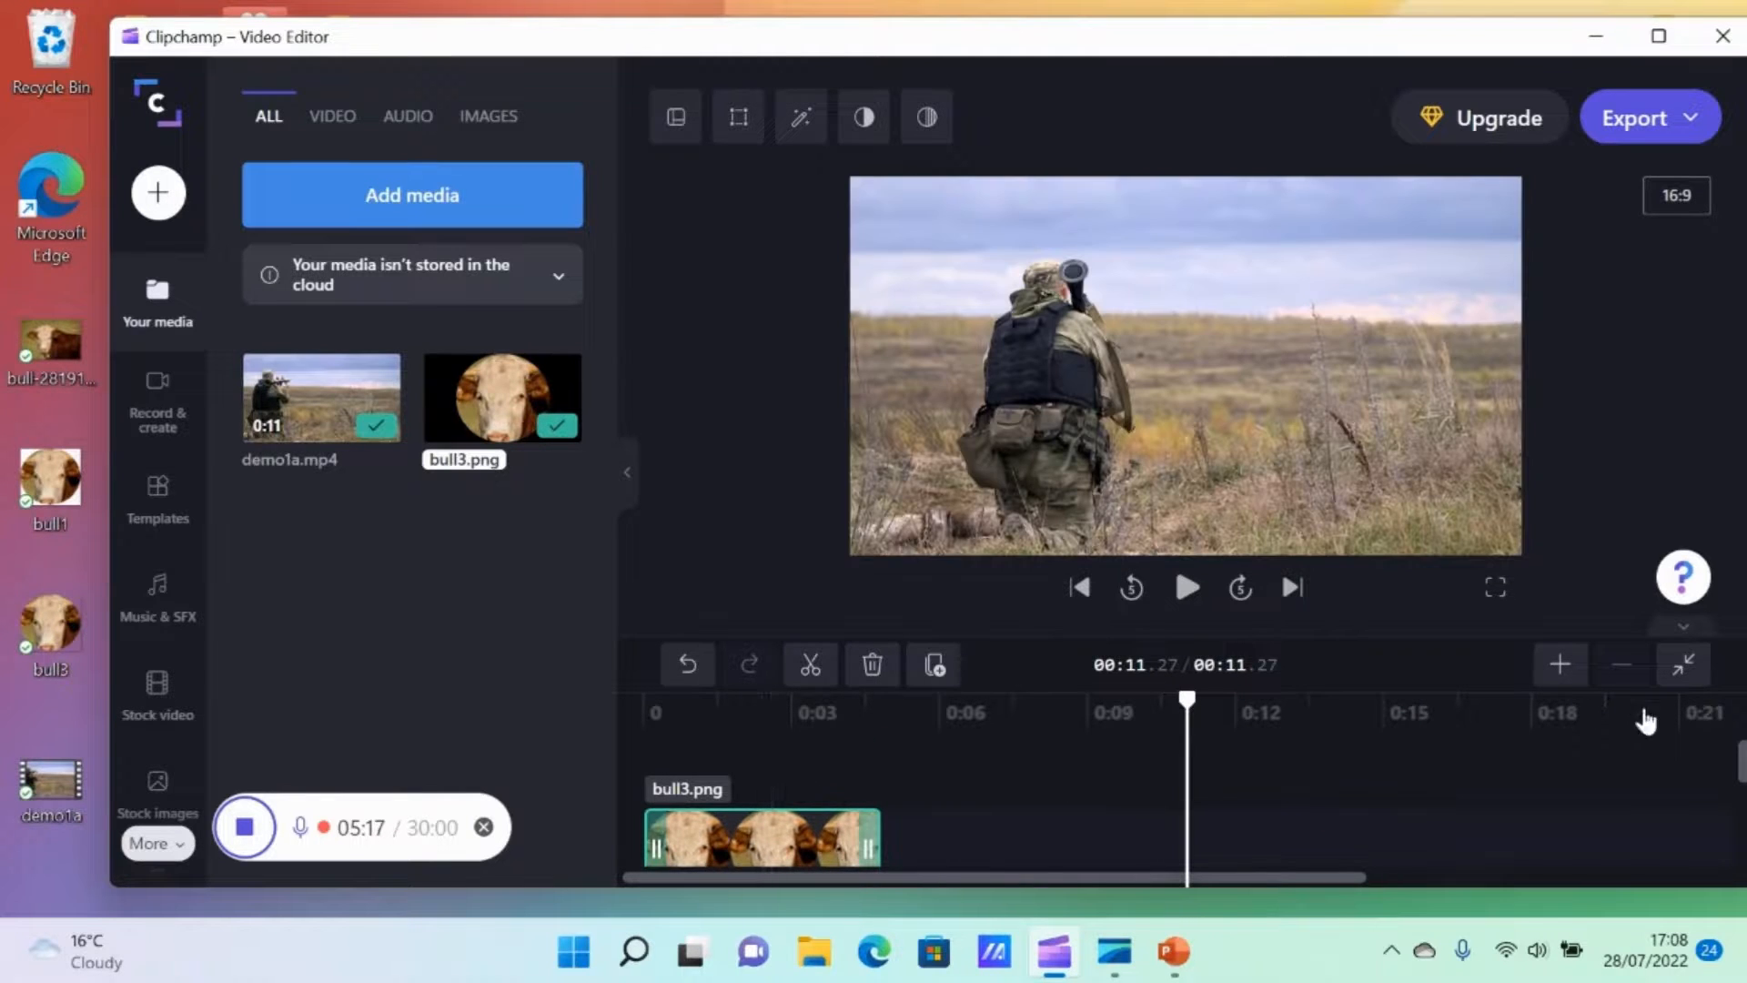
drag(1743, 762, 1743, 799)
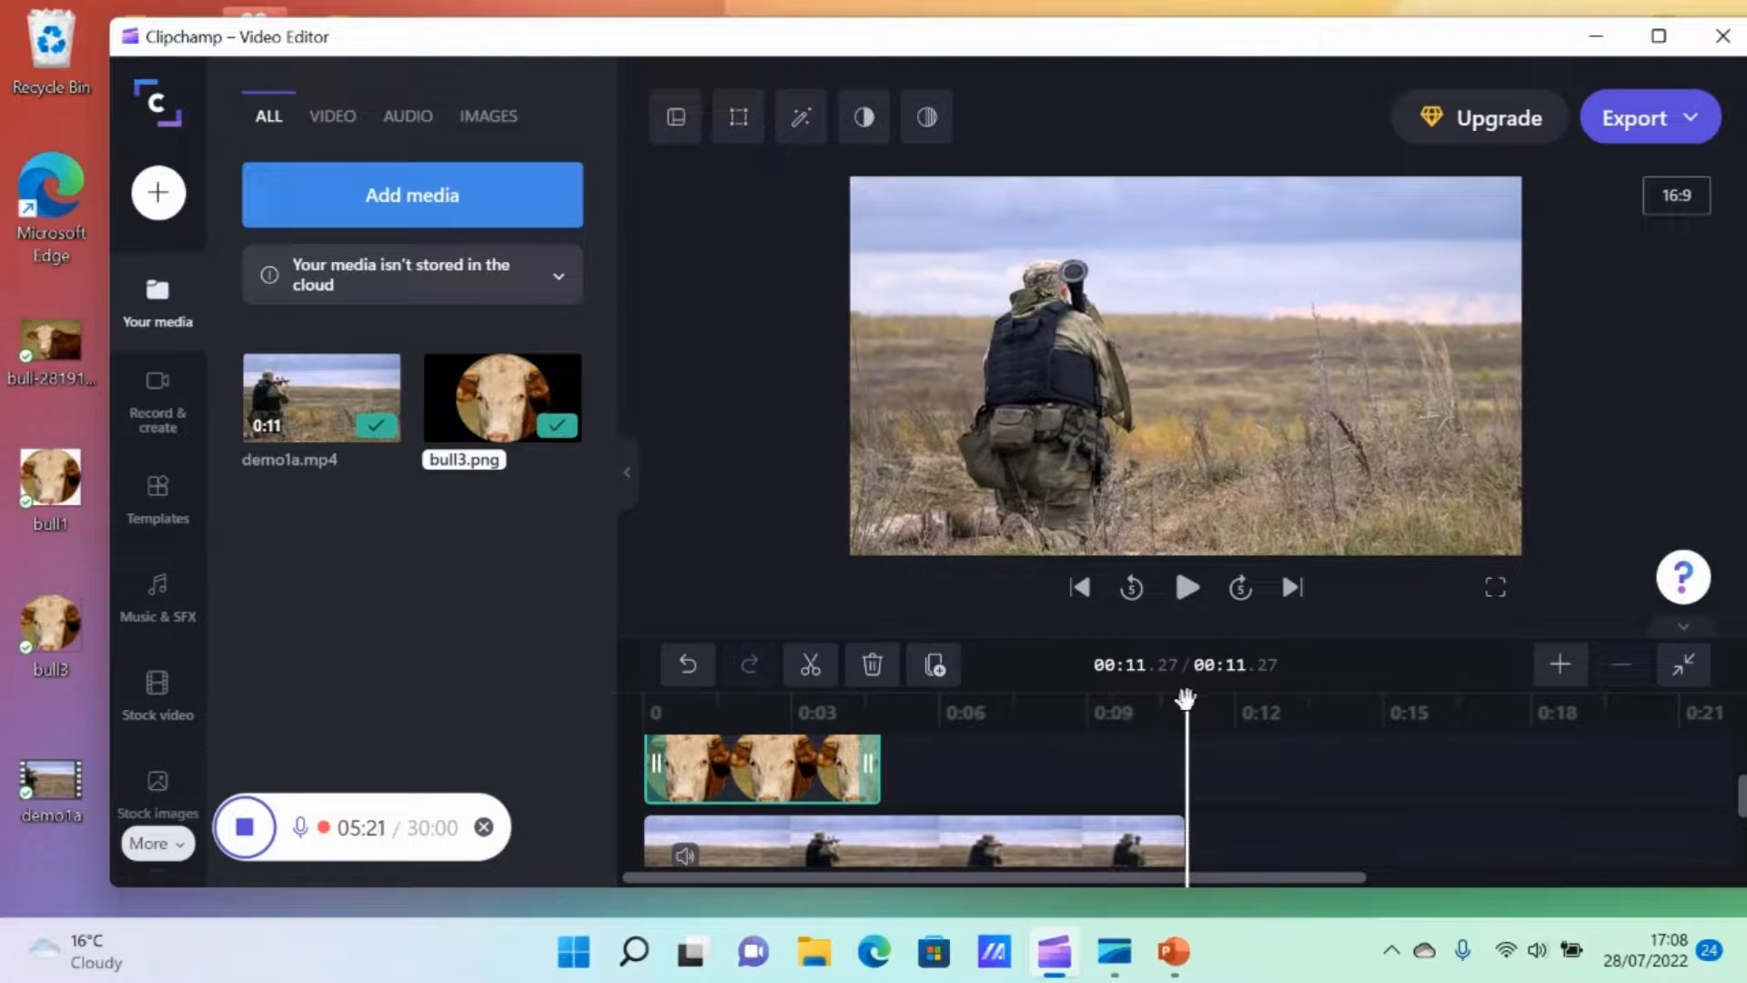
drag(1185, 699, 649, 741)
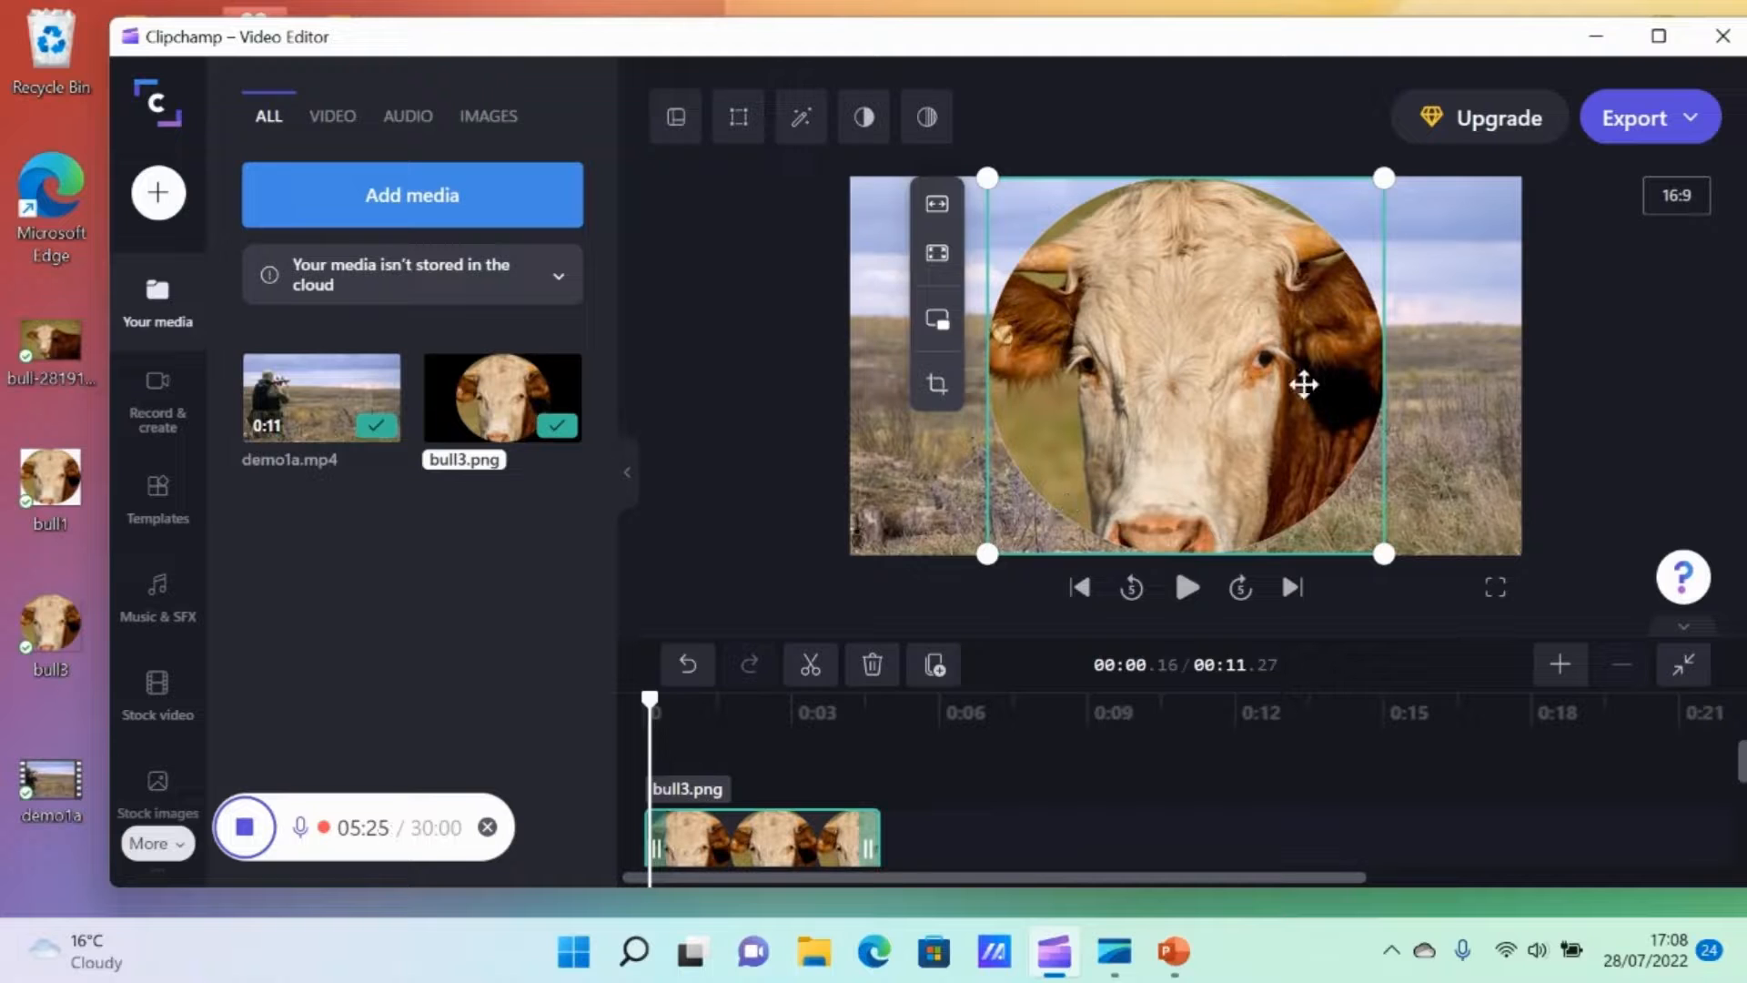
Shrink the circular bull picture to about a third of the frame height and place it near the video frame's right edge, below mid-height.
drag(988, 553, 1262, 317)
drag(1301, 245, 1390, 398)
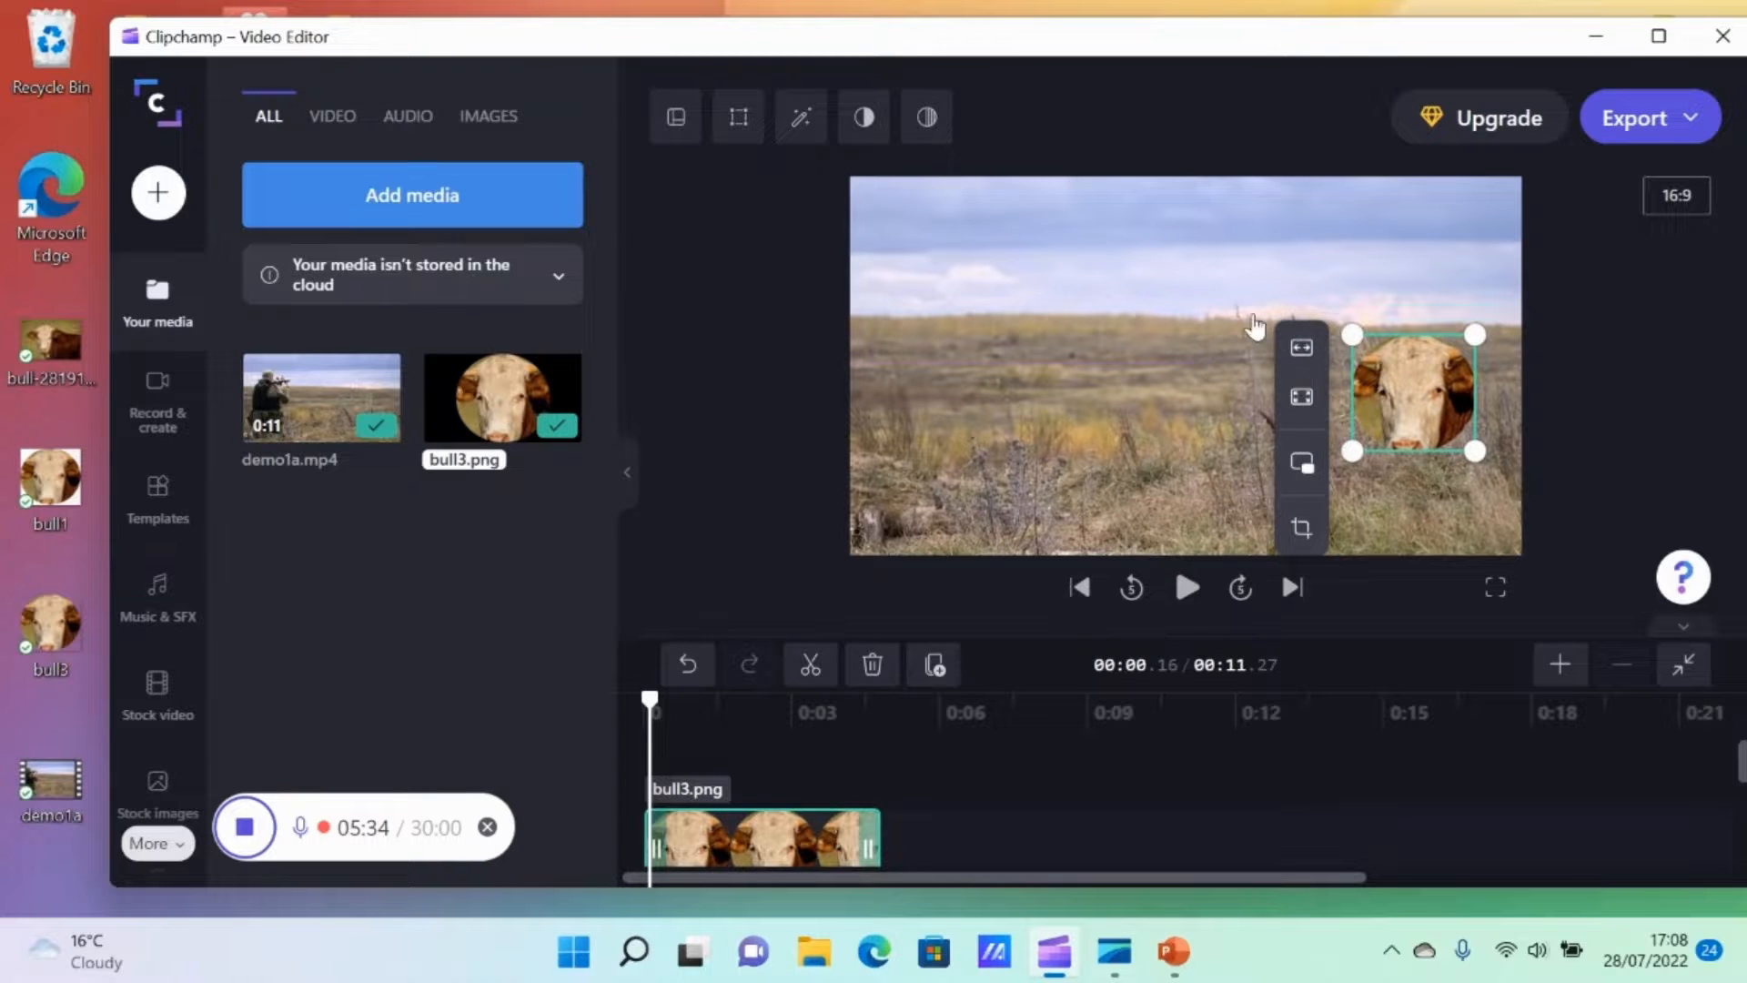
click(1178, 284)
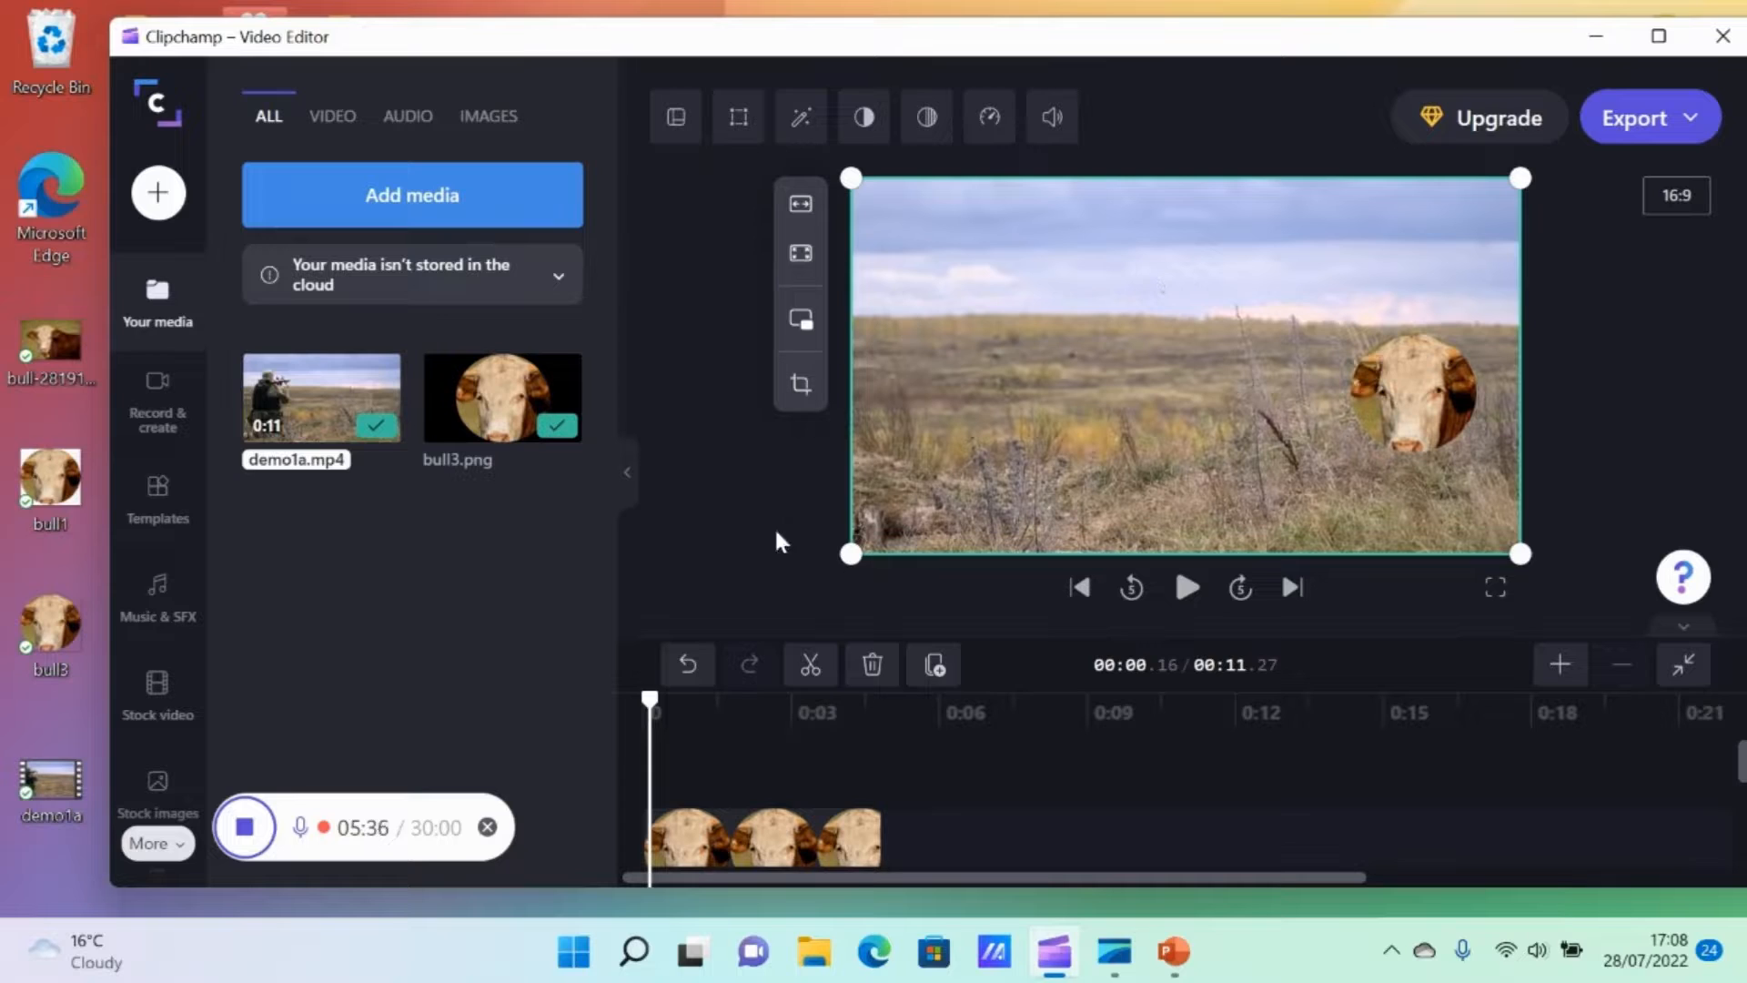
Extend the bull3.png clip on the timeline so it ends together with the demo1a.mp4 clip.
click(812, 846)
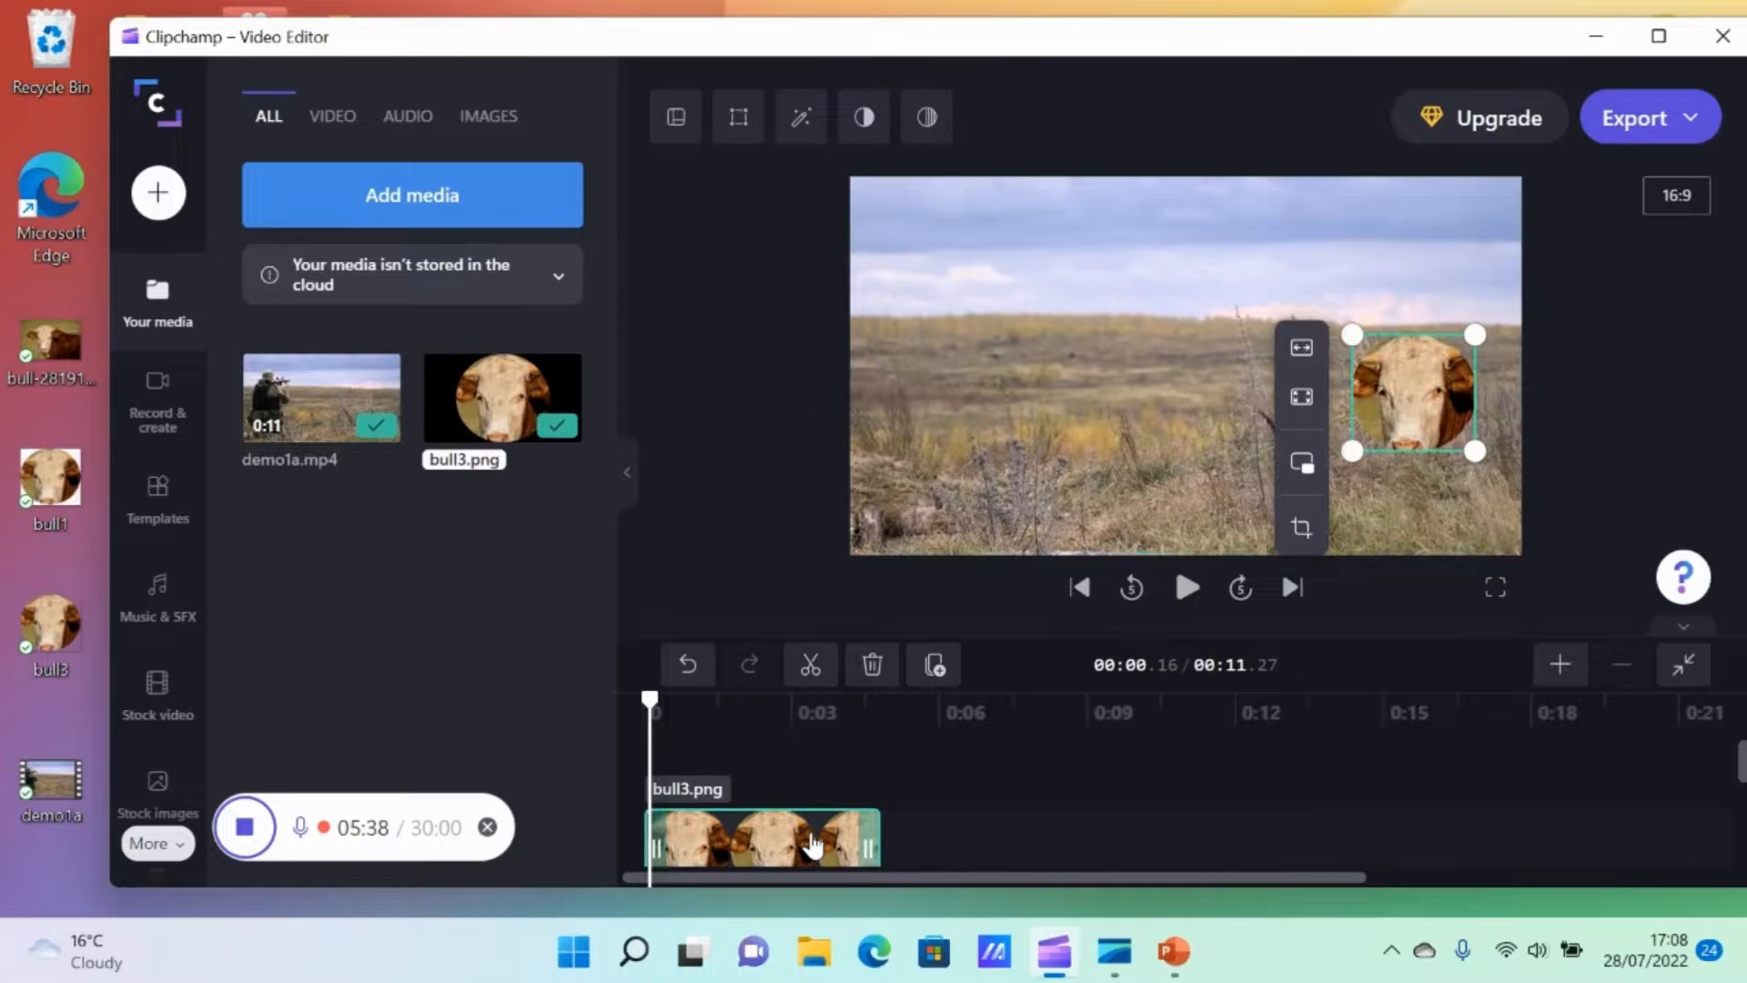
scroll(1725, 760, down, 2)
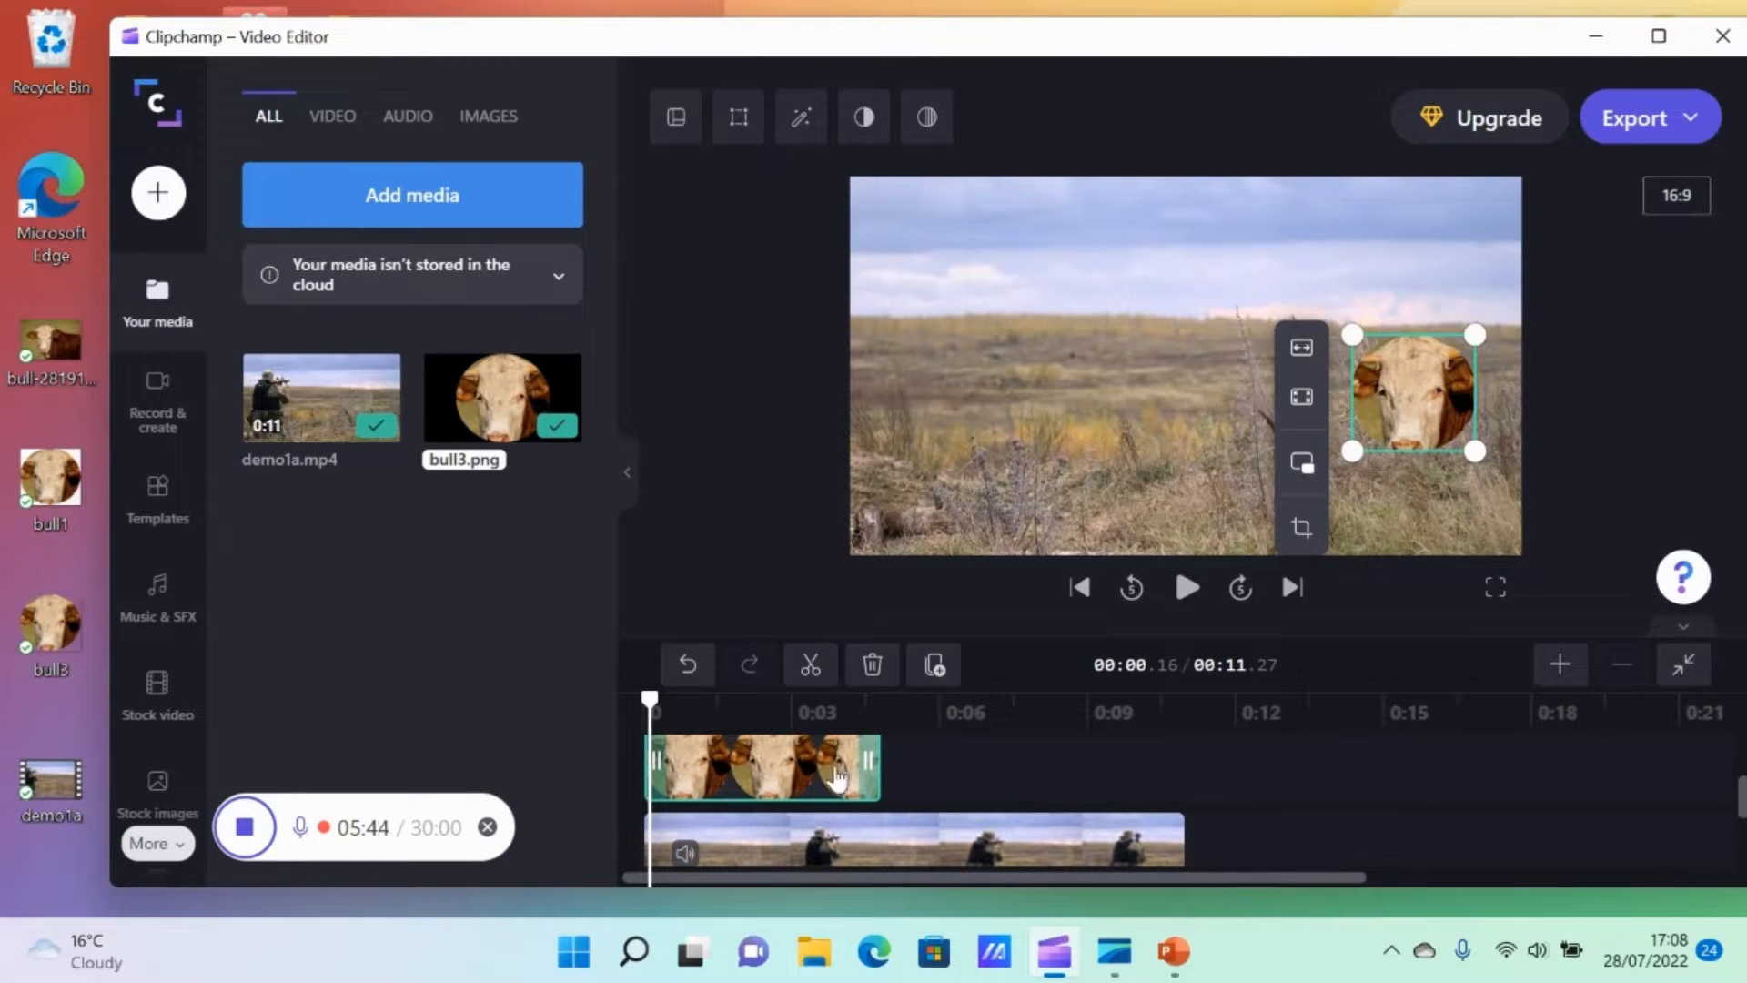
drag(873, 762, 1178, 766)
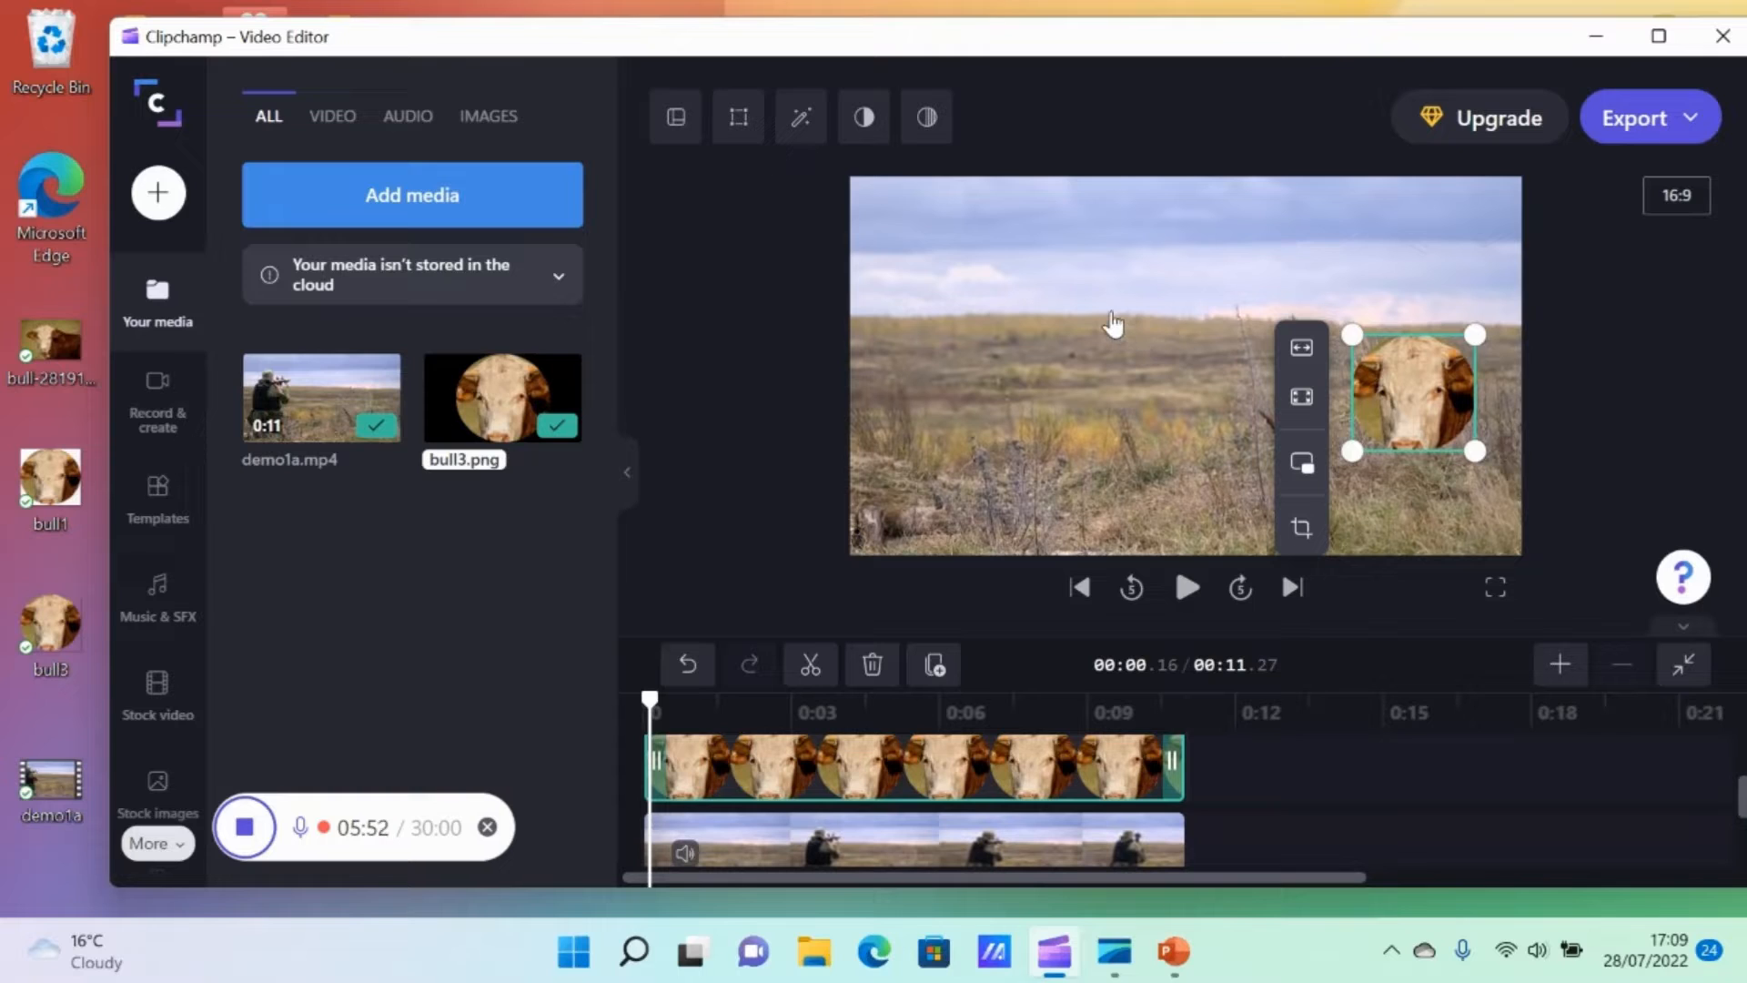
Return the playhead to the start of the timeline and play the video with the bull overlay.
click(1057, 318)
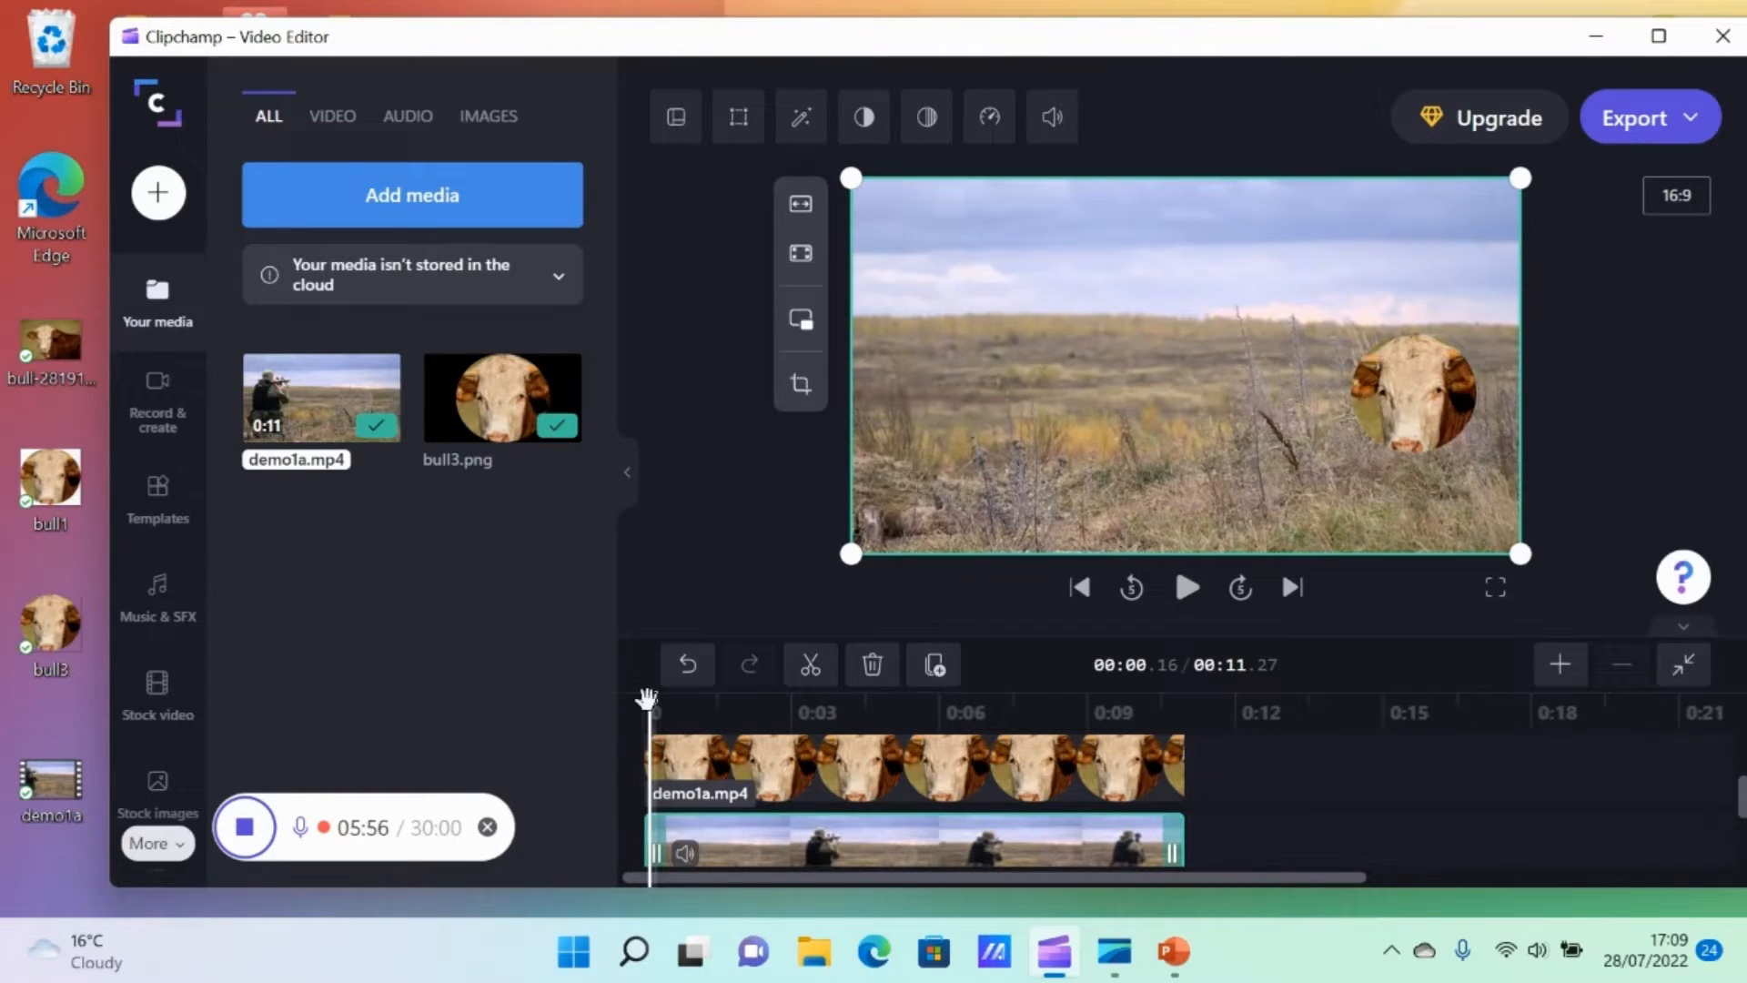
drag(648, 699, 642, 699)
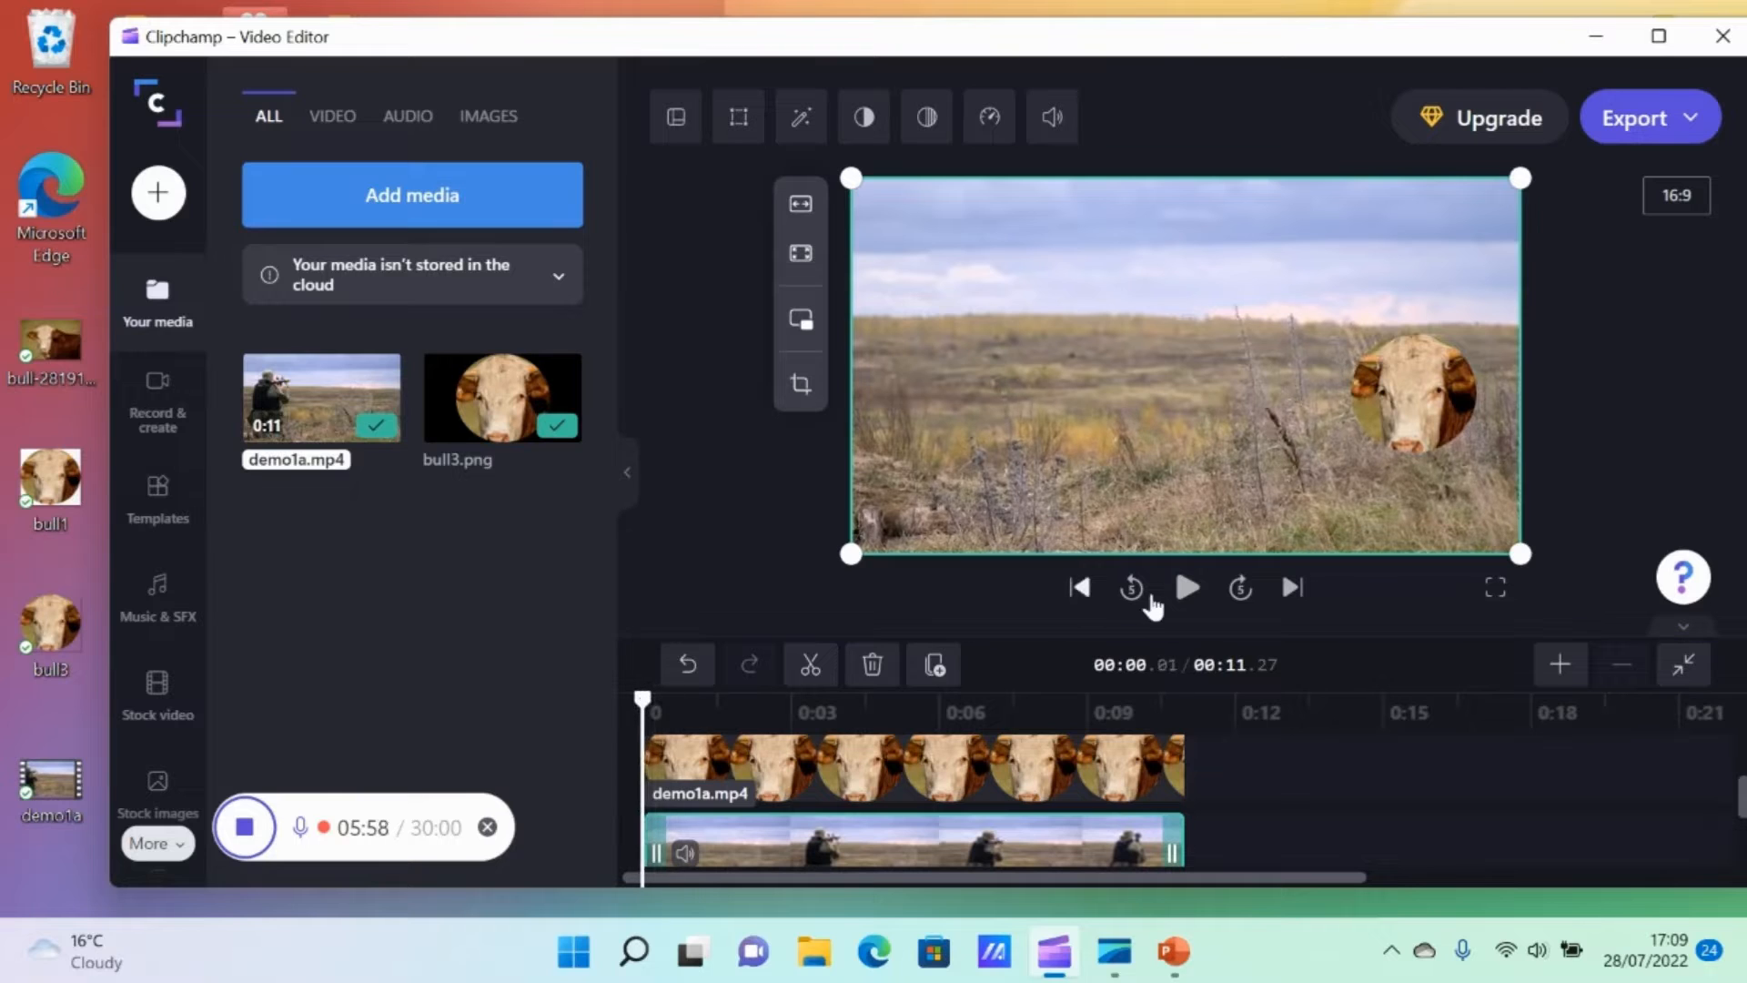
click(1185, 587)
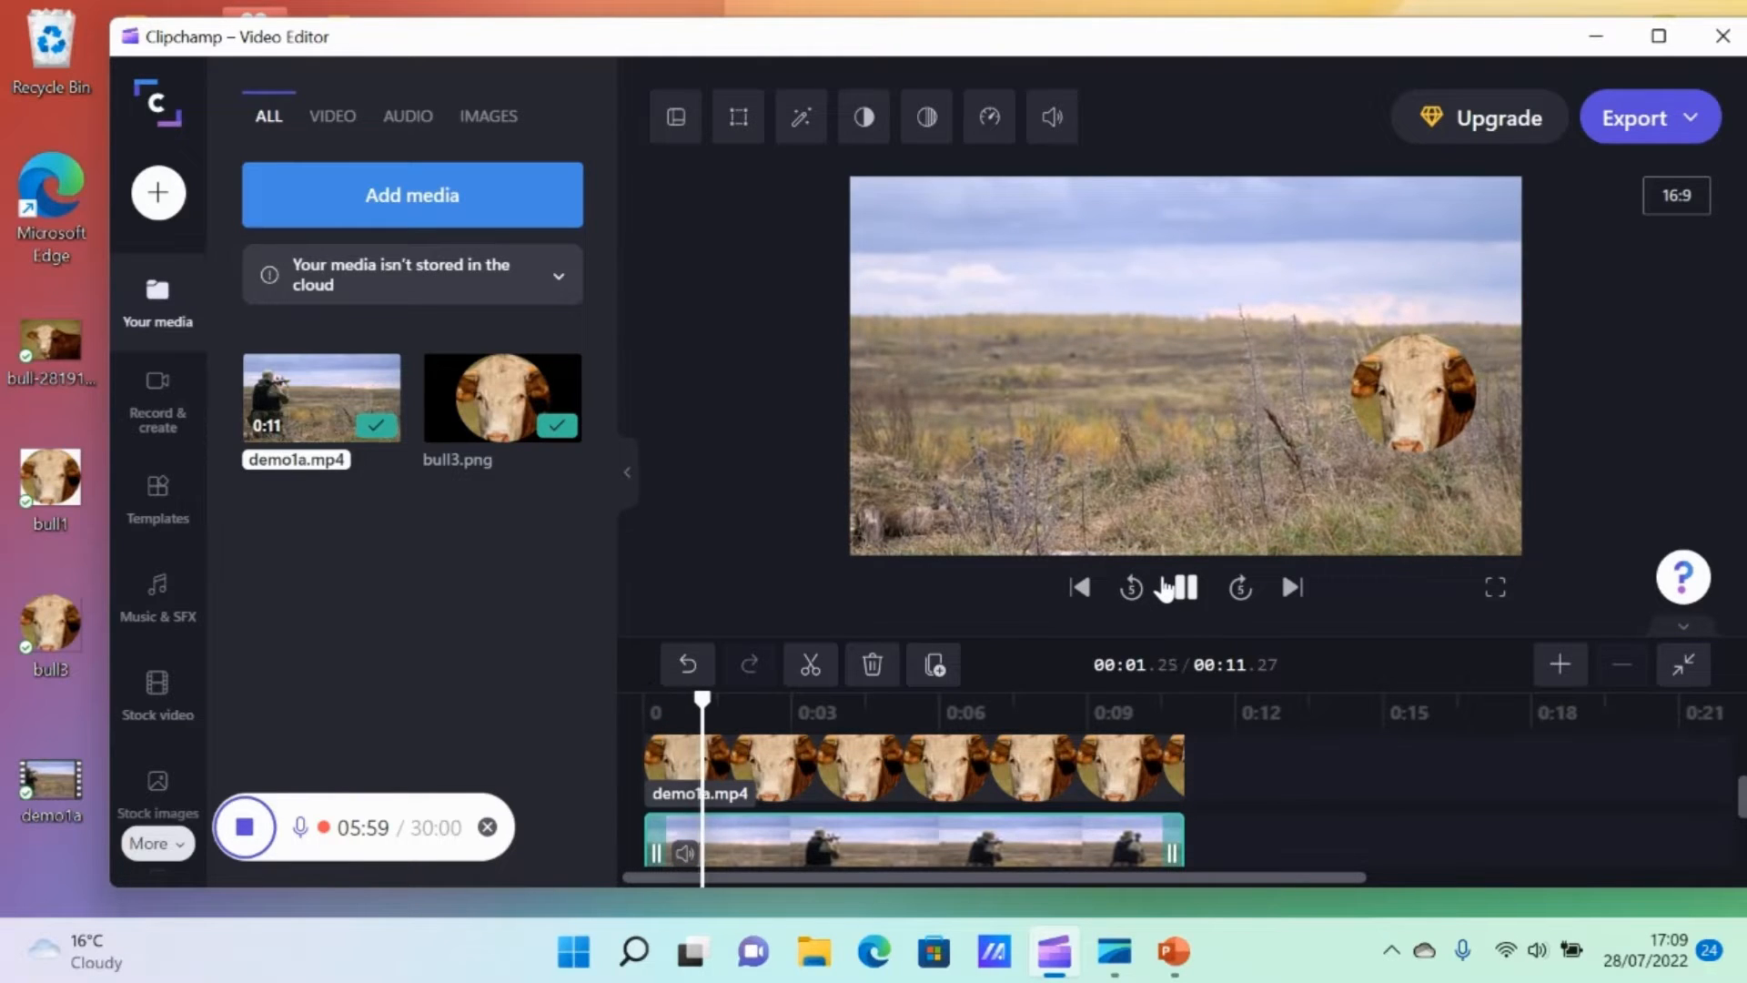